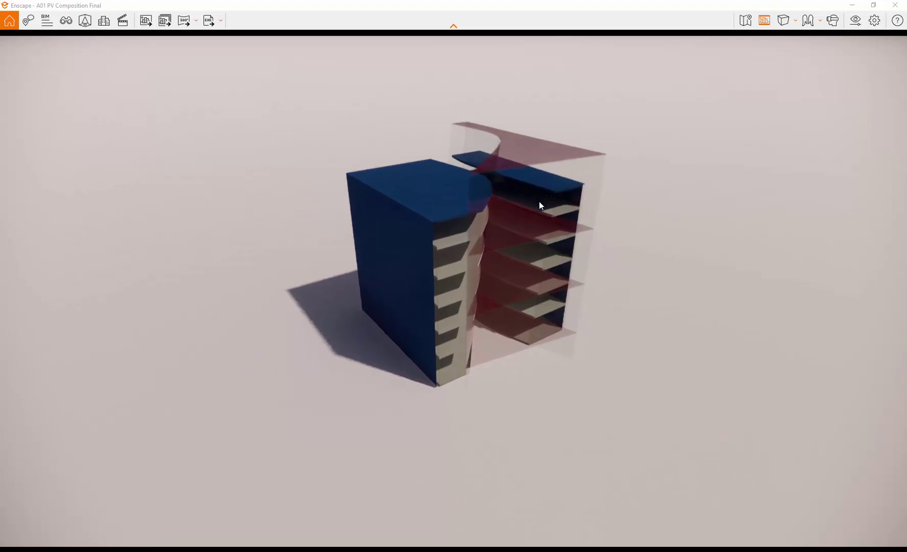
Switch the camera to two-point projection and frame the building closer from a raised corner angle.
{"action": "scroll", "coordinate": [454, 266], "scroll_direction": "up", "scroll_amount": 5}
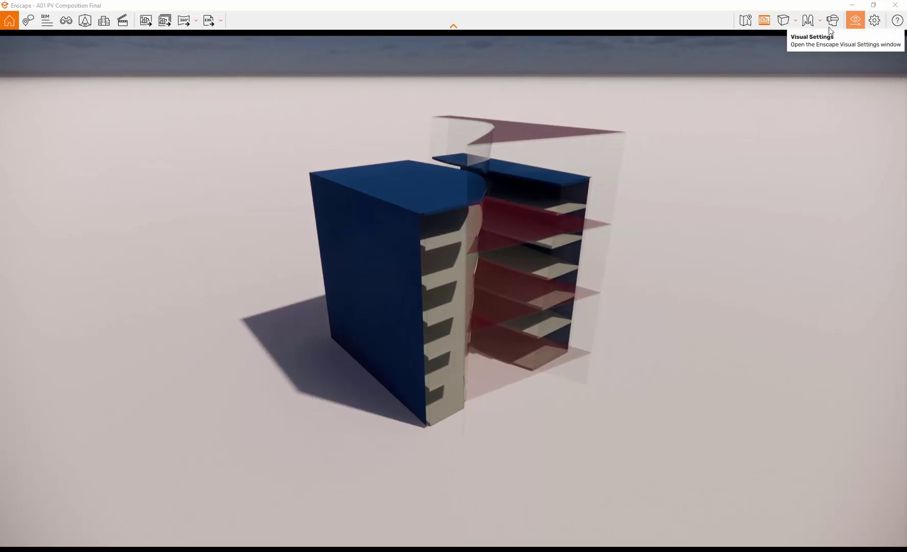
{"action": "left_click", "coordinate": [795, 25]}
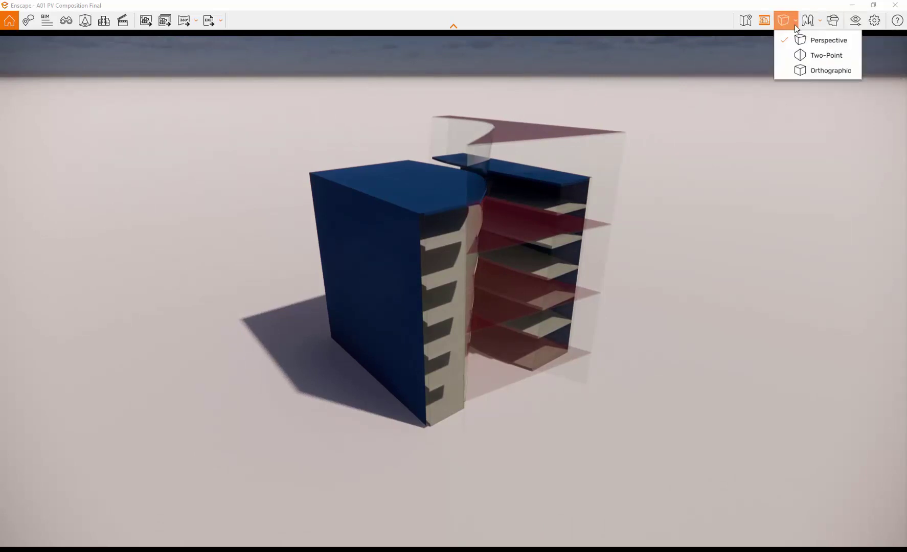
{"action": "left_click", "coordinate": [801, 56]}
{"action": "left_click", "coordinate": [341, 271]}
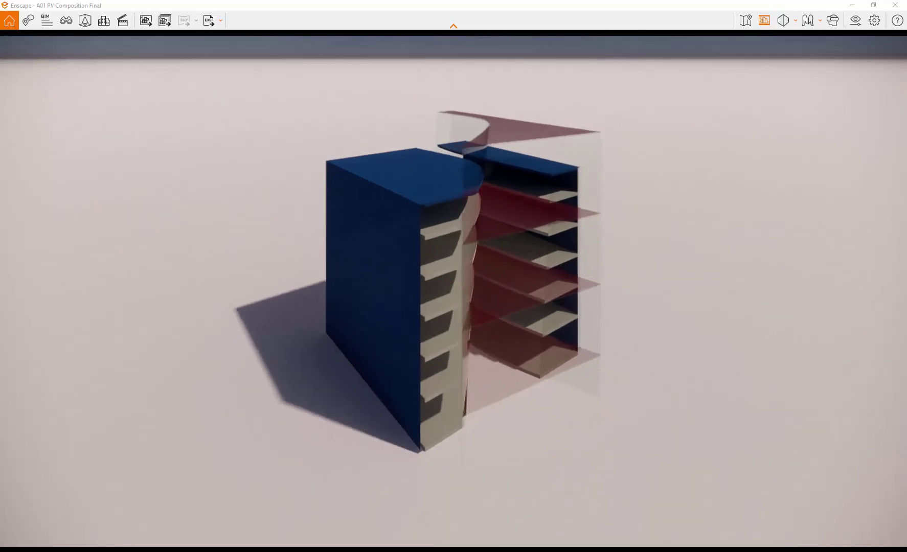
{"action": "right_click_drag", "start_coordinate": [341, 271], "coordinate": [394, 272]}
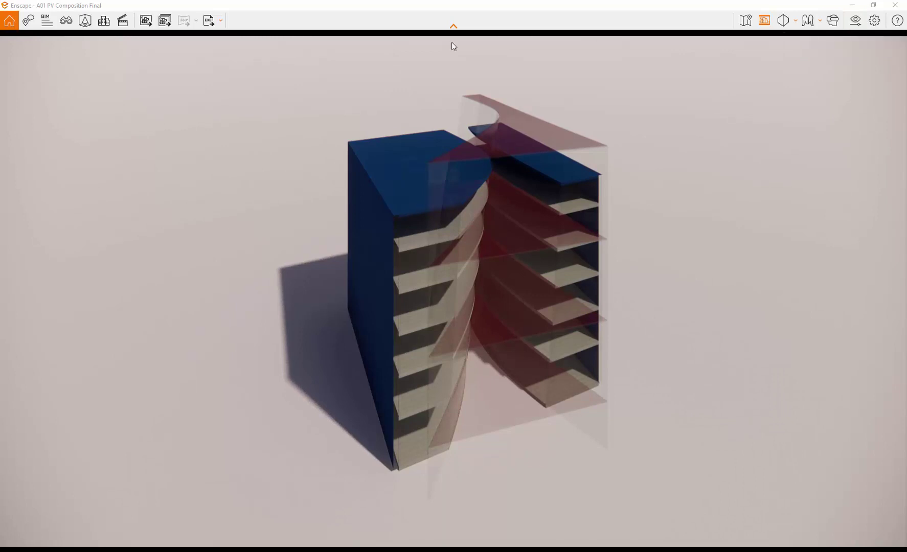
Create a saved view of the current camera position named Enscape 3D Sun.
{"action": "left_click", "coordinate": [68, 21]}
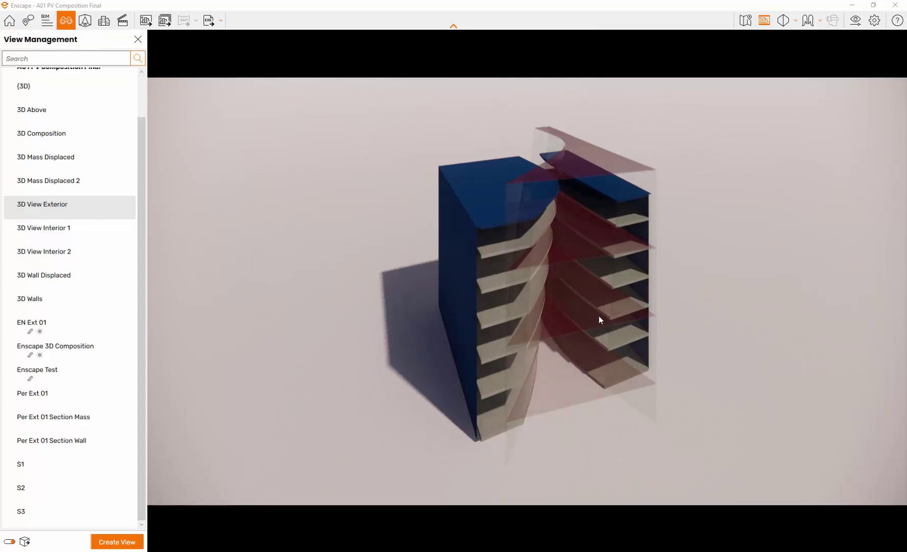
{"action": "scroll", "coordinate": [610, 315], "scroll_direction": "up", "scroll_amount": 2}
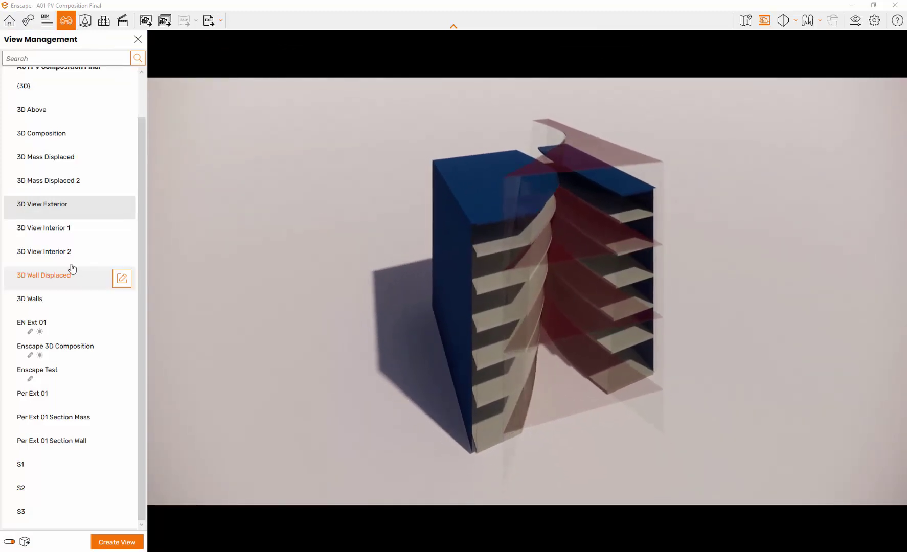
{"action": "left_click", "coordinate": [126, 544]}
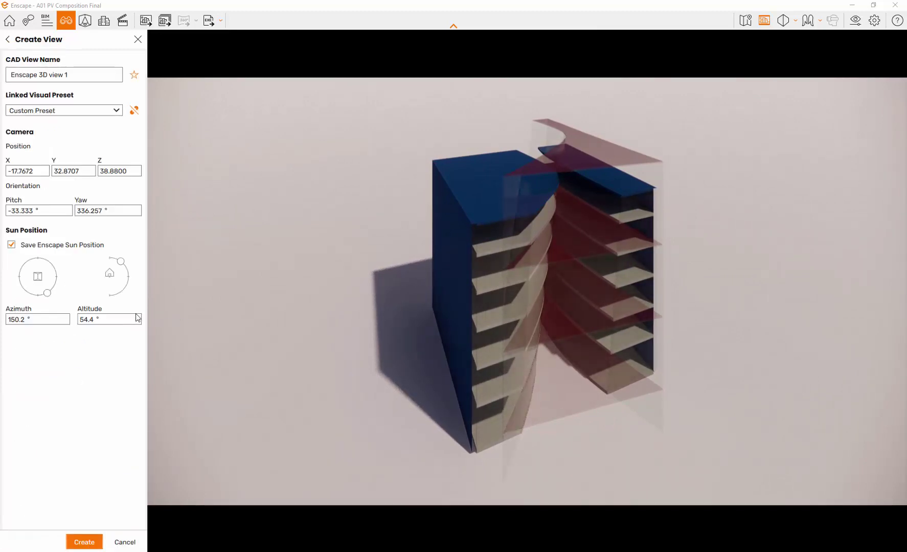
{"action": "left_click_drag", "start_coordinate": [78, 74], "coordinate": [49, 72]}
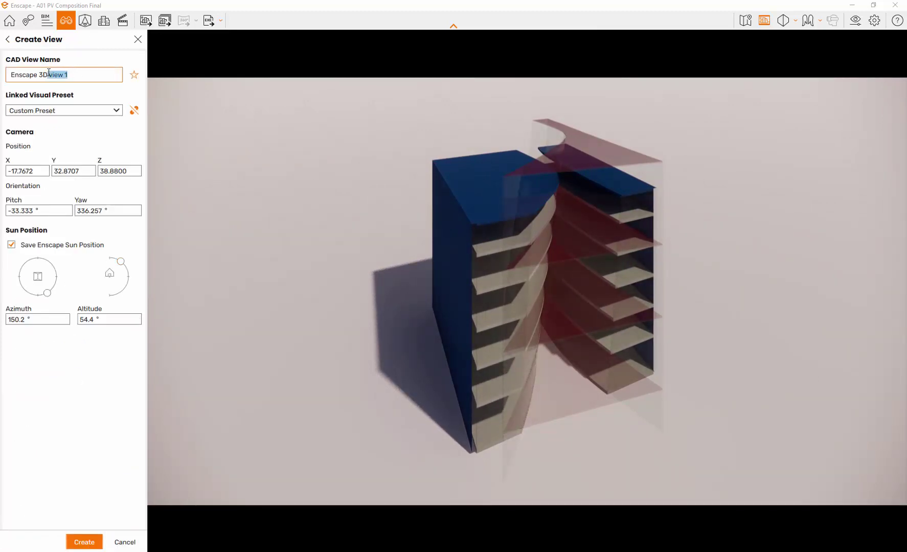
{"action": "key", "text": "BackSpace"}
{"action": "key", "text": "Return"}
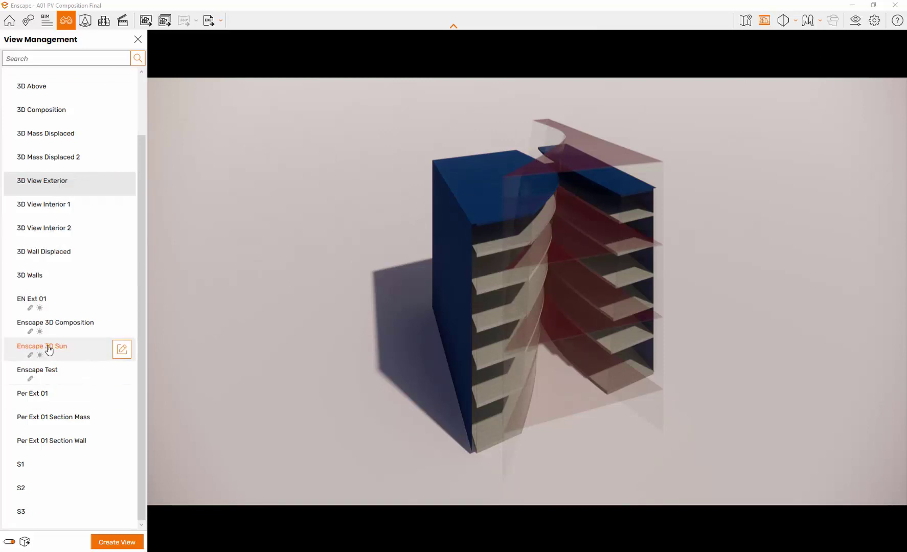
Edit the Enscape 3D Sun view so it does not save the Enscape sun position, and save the change.
{"action": "left_click", "coordinate": [121, 349]}
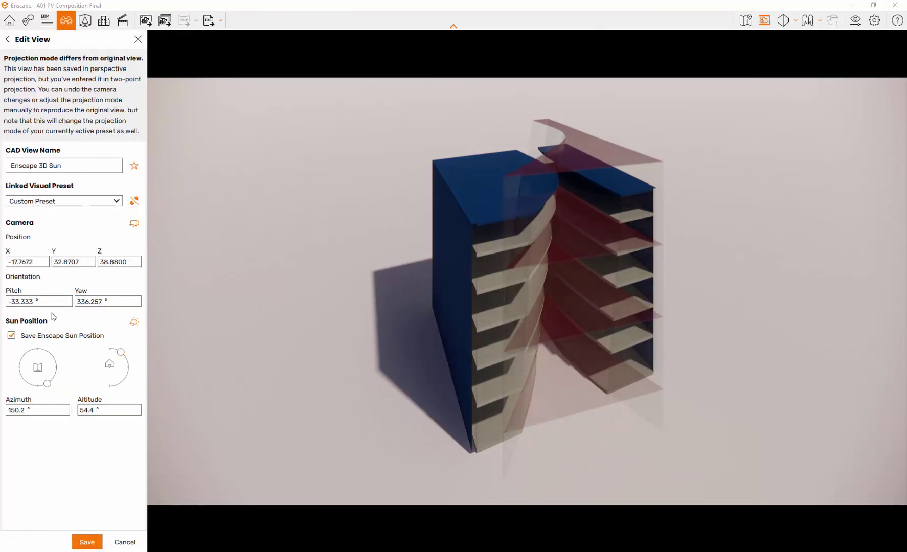
{"action": "left_click", "coordinate": [11, 337]}
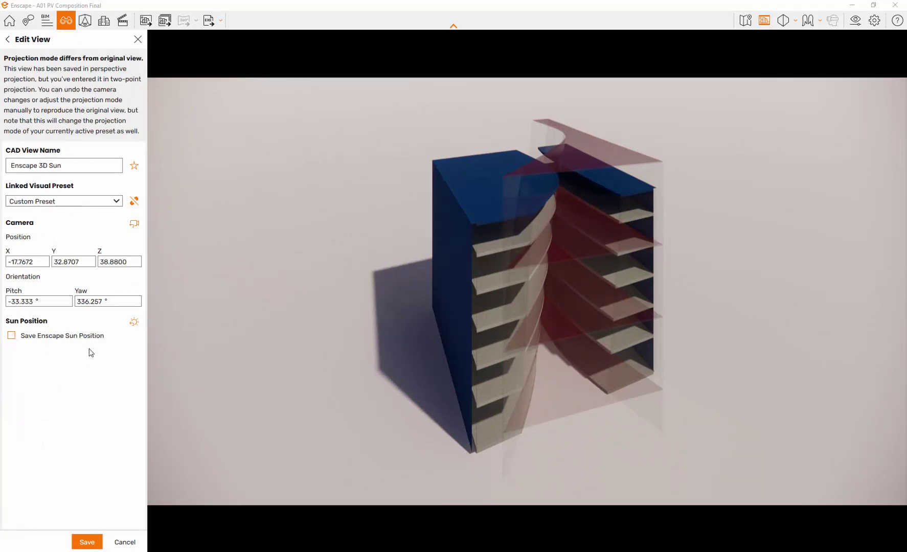
{"action": "left_click", "coordinate": [95, 541]}
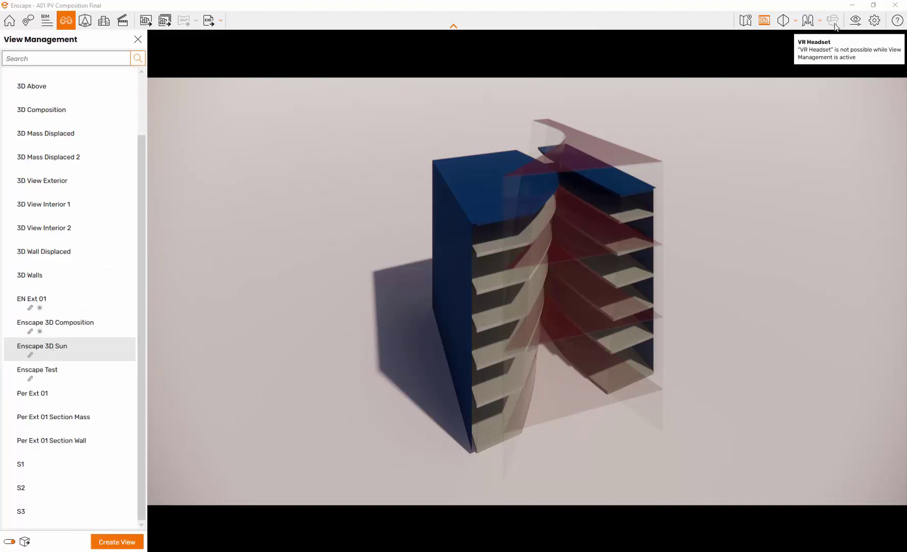
Set the Custom Preset's style mode to White in the visual settings.
{"action": "left_click", "coordinate": [856, 21]}
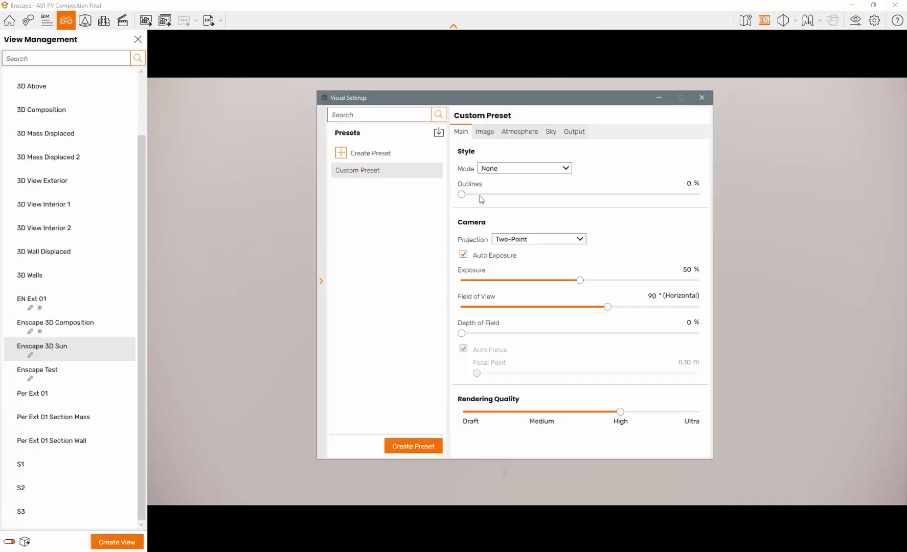
{"action": "left_click", "coordinate": [512, 169]}
{"action": "left_click", "coordinate": [504, 187]}
Reduce the sky's cloud density, variety, cirrus amount, contrails, longitude and latitude all to 0.
{"action": "left_click", "coordinate": [534, 132]}
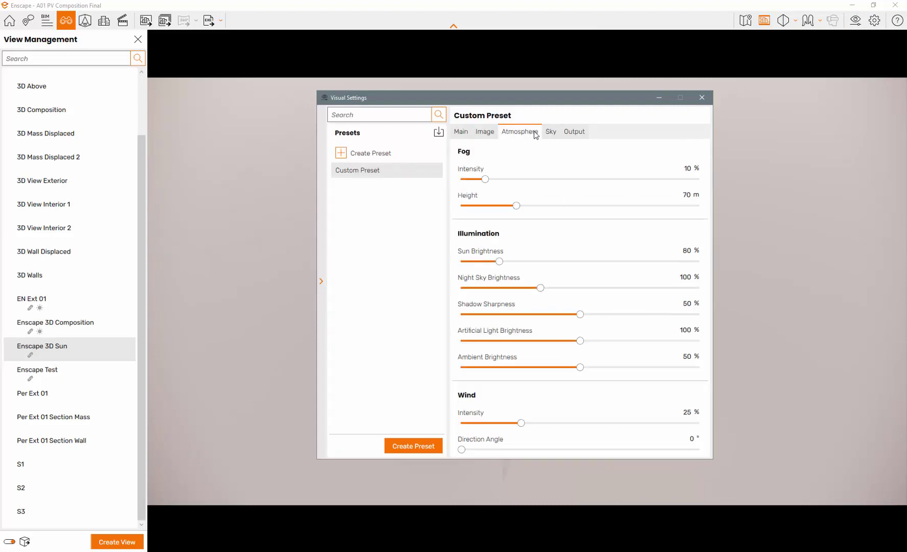
{"action": "left_click", "coordinate": [552, 132]}
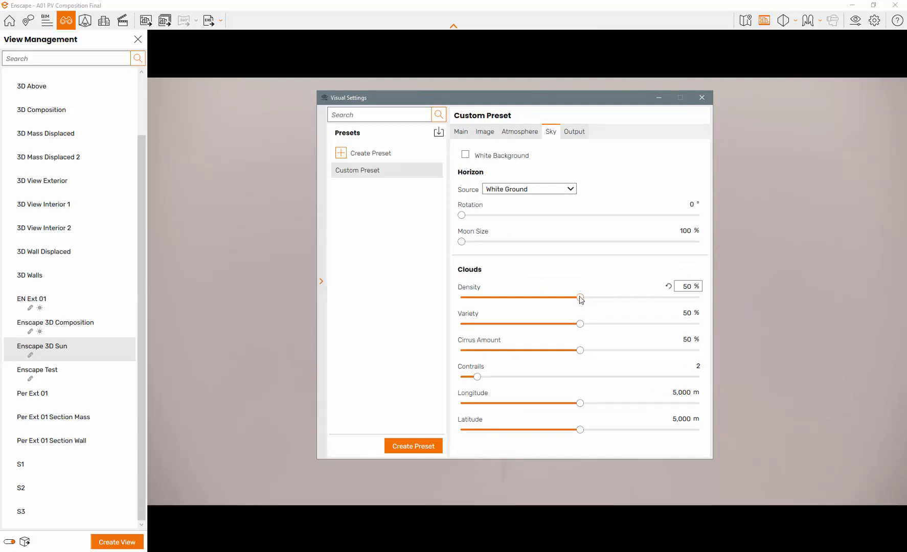
{"action": "left_click_drag", "start_coordinate": [581, 298], "coordinate": [430, 316]}
{"action": "left_click_drag", "start_coordinate": [580, 324], "coordinate": [430, 341]}
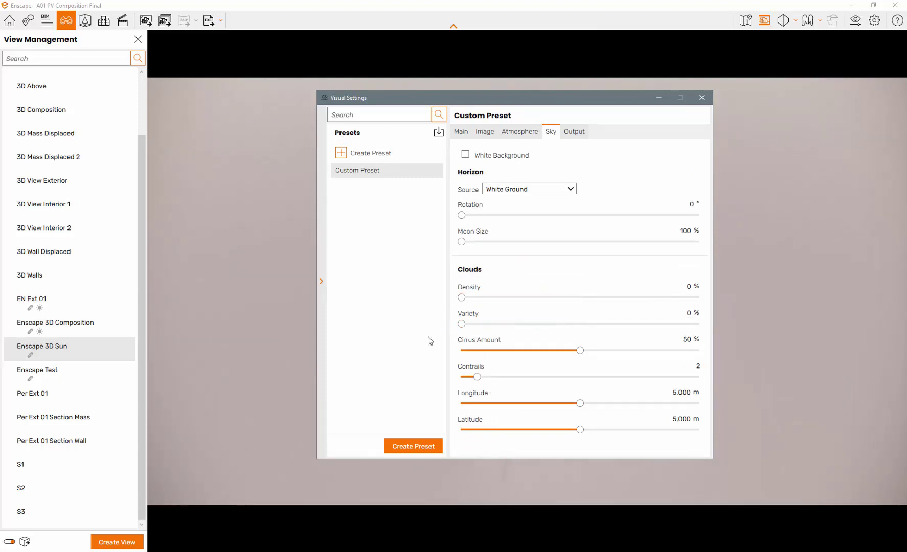
{"action": "left_click_drag", "start_coordinate": [580, 350], "coordinate": [438, 381]}
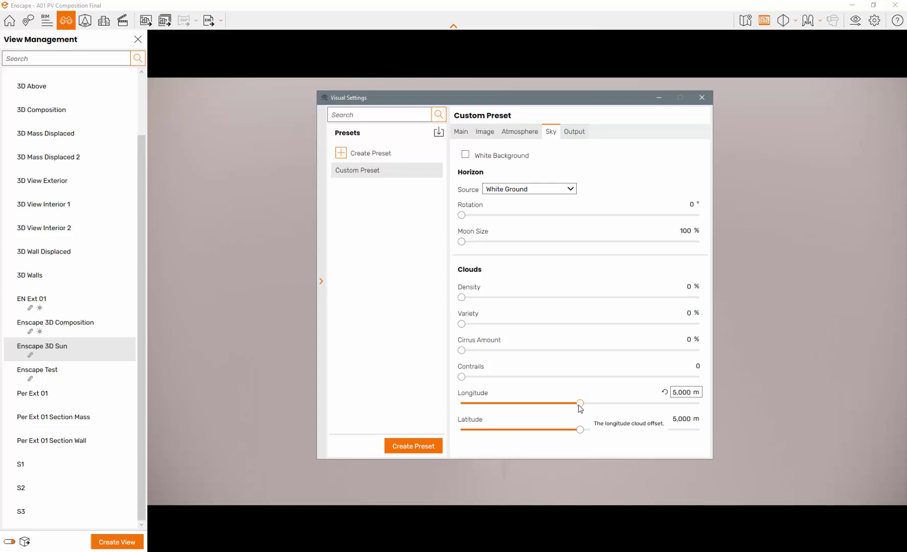
{"action": "left_click_drag", "start_coordinate": [581, 408], "coordinate": [451, 407]}
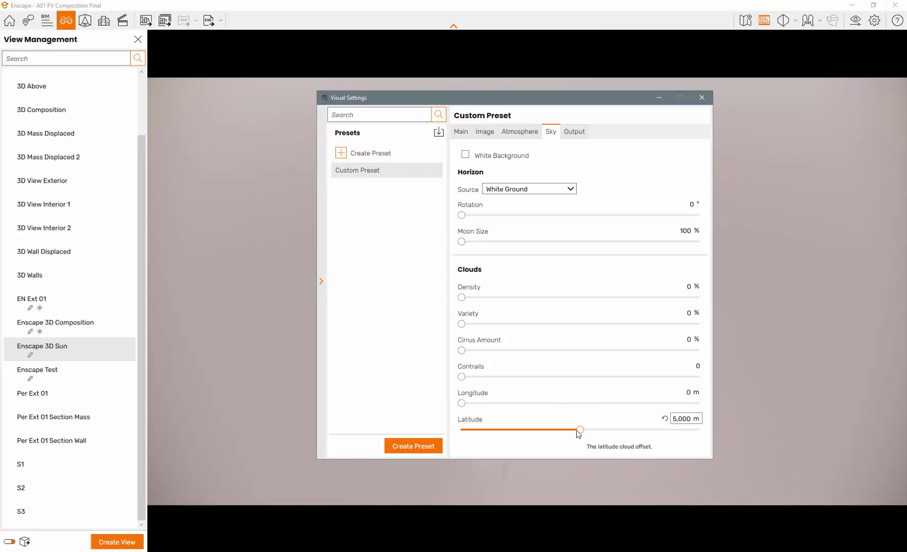
{"action": "left_click_drag", "start_coordinate": [580, 430], "coordinate": [438, 439]}
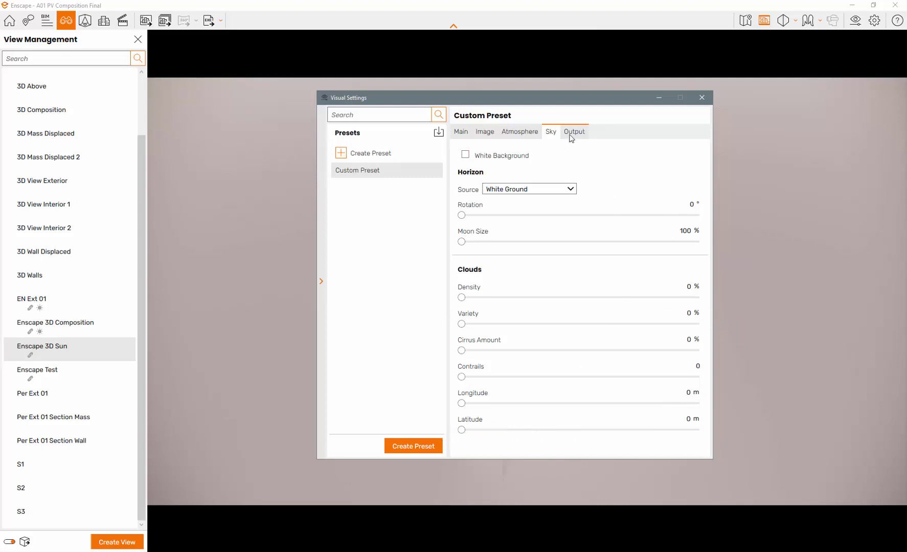
Enable the white background for the sky and close the visual settings.
{"action": "left_click", "coordinate": [521, 134]}
{"action": "left_click", "coordinate": [553, 135]}
{"action": "left_click", "coordinate": [465, 155]}
{"action": "left_click", "coordinate": [701, 97]}
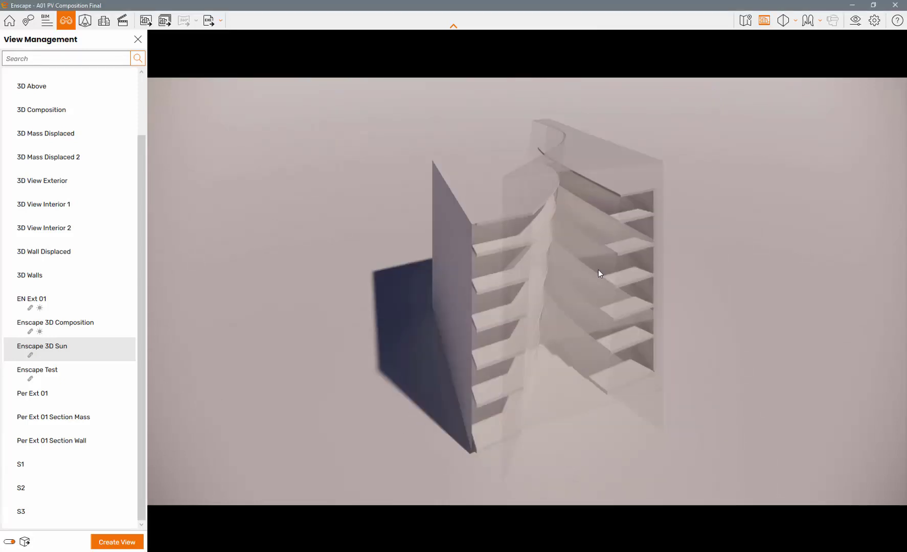
Raise the camera exposure to 57% with the visual settings window moved aside from the model.
{"action": "left_click", "coordinate": [856, 21]}
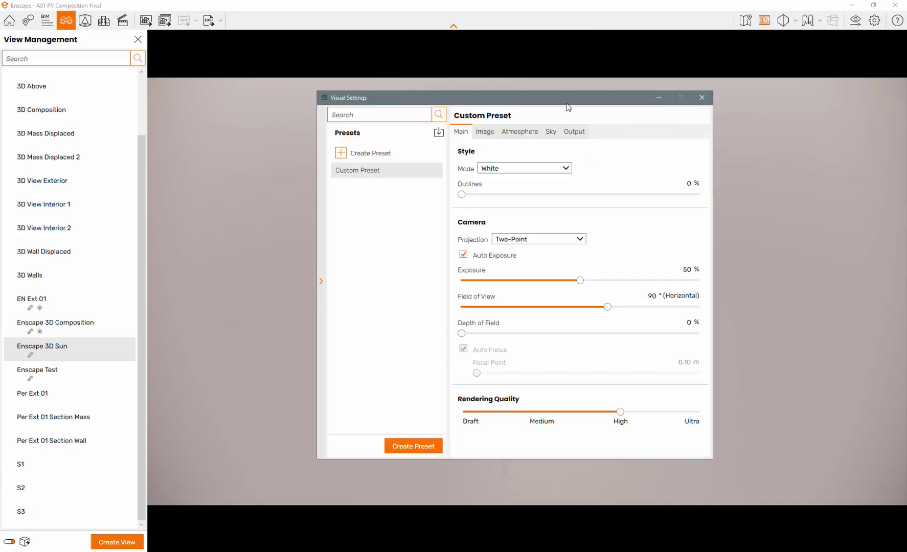
{"action": "left_click_drag", "start_coordinate": [486, 97], "coordinate": [270, 64]}
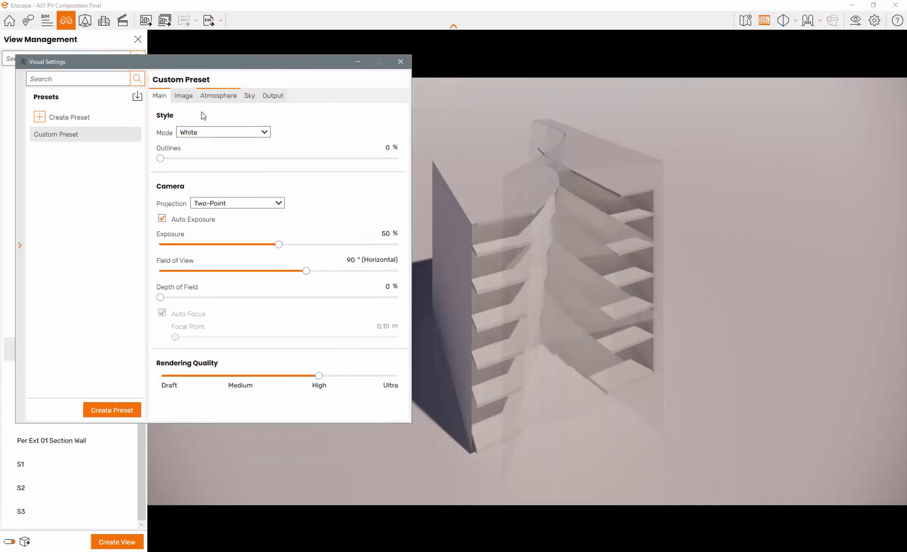
{"action": "left_click_drag", "start_coordinate": [279, 244], "coordinate": [296, 246]}
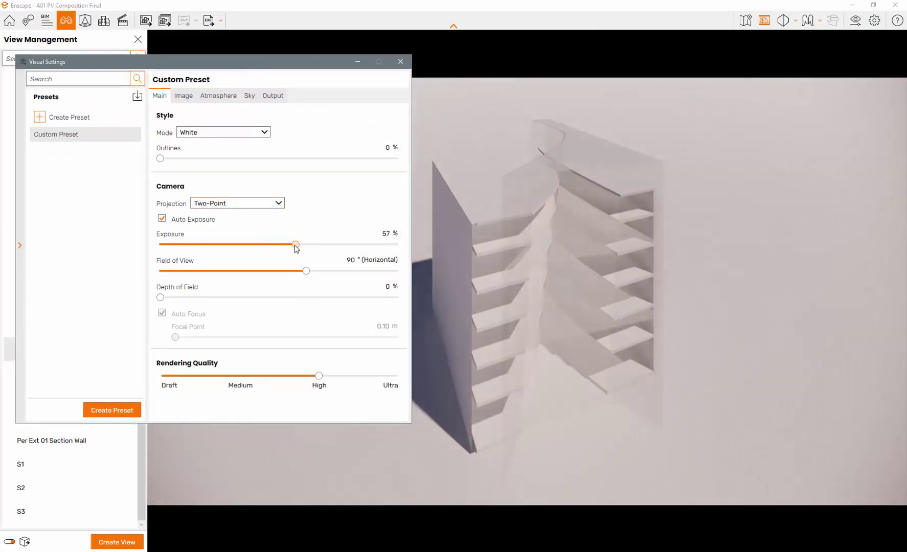
Try image corrections of -3% highlights and -91% shadows, and enable Auto Contrast instead.
{"action": "left_click", "coordinate": [184, 96]}
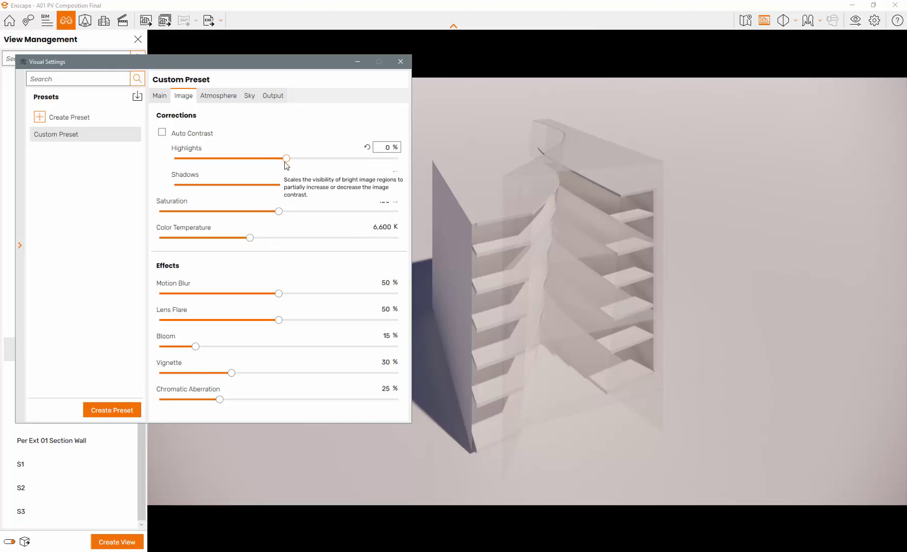
{"action": "left_click_drag", "start_coordinate": [286, 160], "coordinate": [185, 187]}
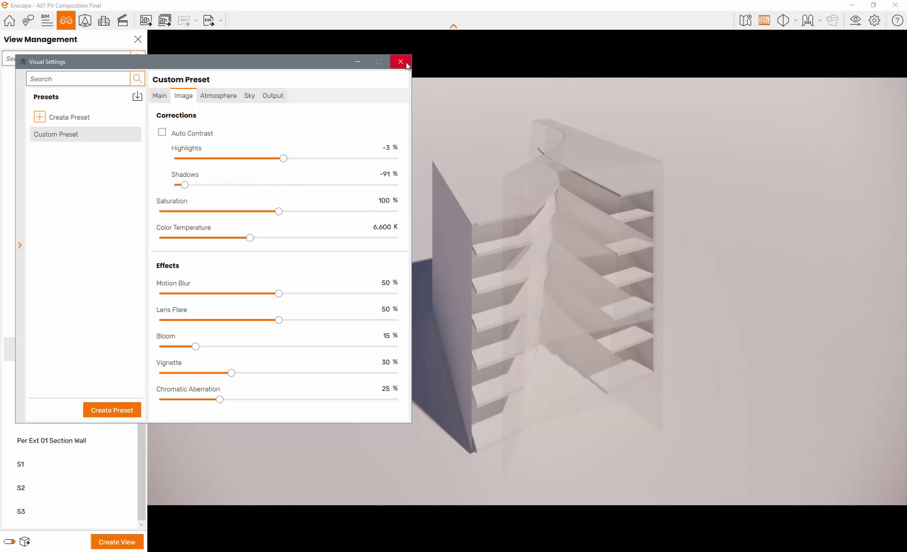
{"action": "left_click", "coordinate": [162, 134]}
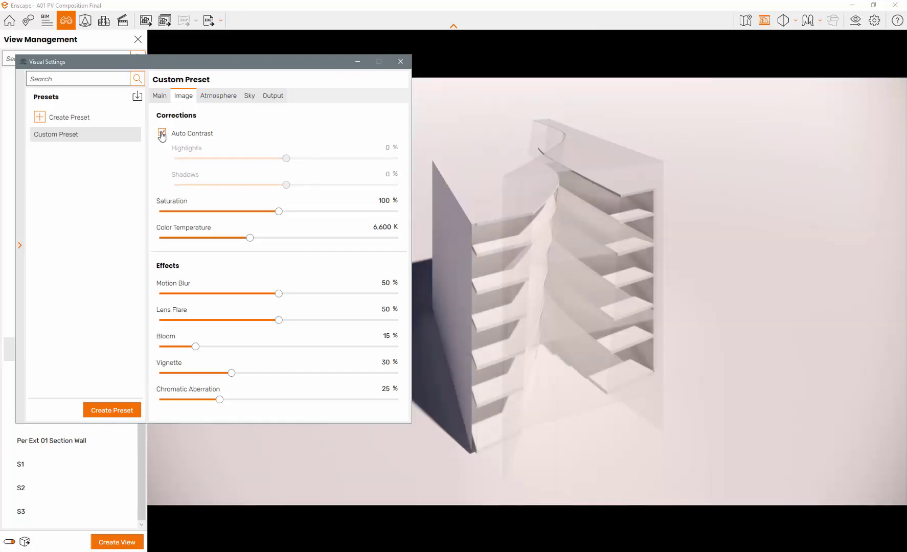
{"action": "left_click", "coordinate": [401, 61]}
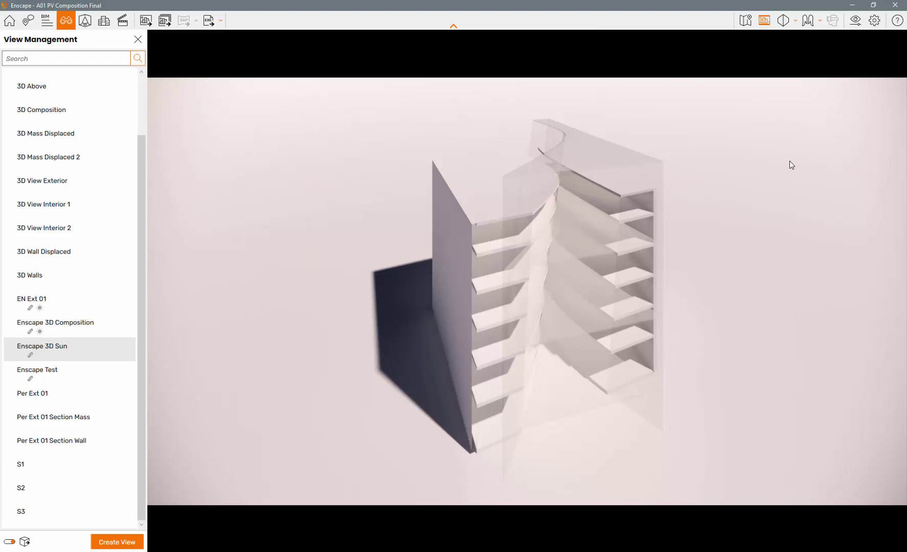
Set a custom output resolution of 800 × 800 pixels and close the visual settings.
{"action": "left_click", "coordinate": [855, 22]}
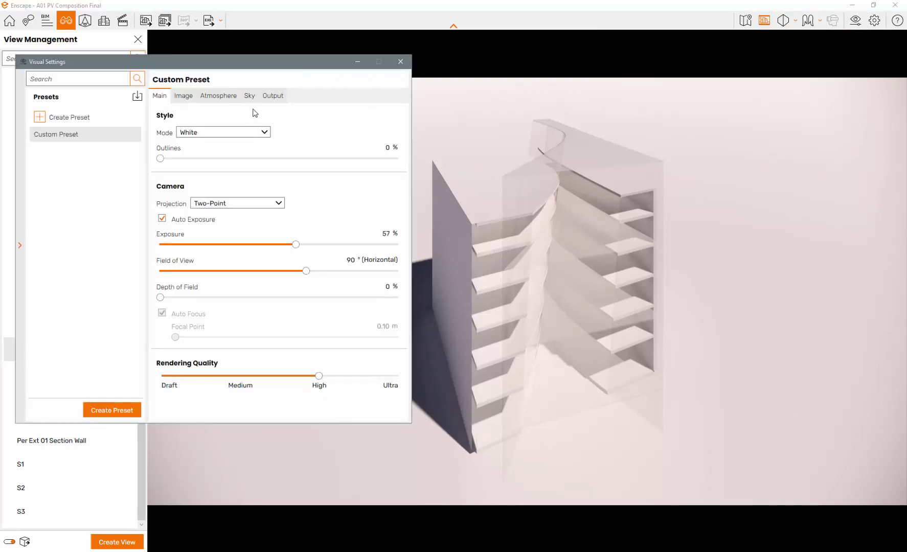
{"action": "left_click", "coordinate": [272, 97]}
{"action": "left_click", "coordinate": [247, 134]}
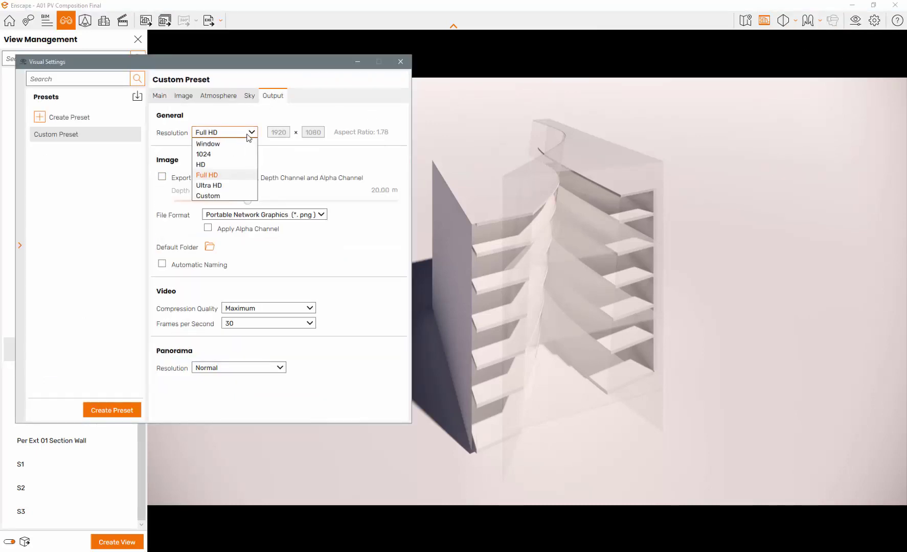
{"action": "left_click", "coordinate": [233, 192]}
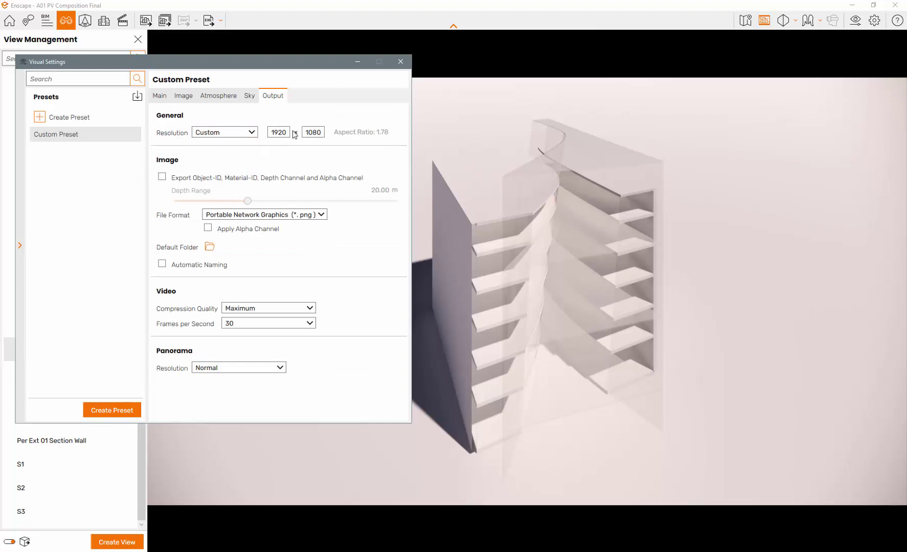
{"action": "left_click_drag", "start_coordinate": [288, 133], "coordinate": [252, 134]}
{"action": "type", "text": "800"}
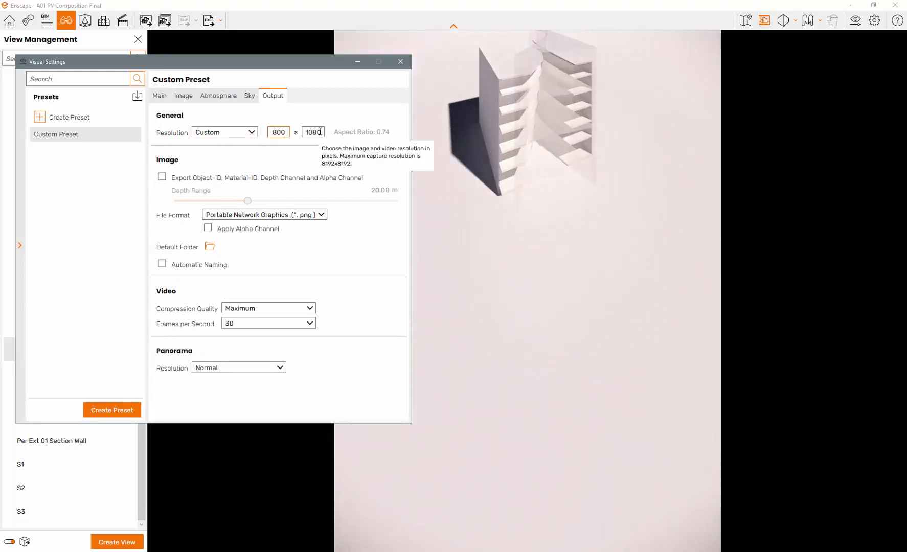
{"action": "key", "text": "Tab"}
{"action": "type", "text": "800"}
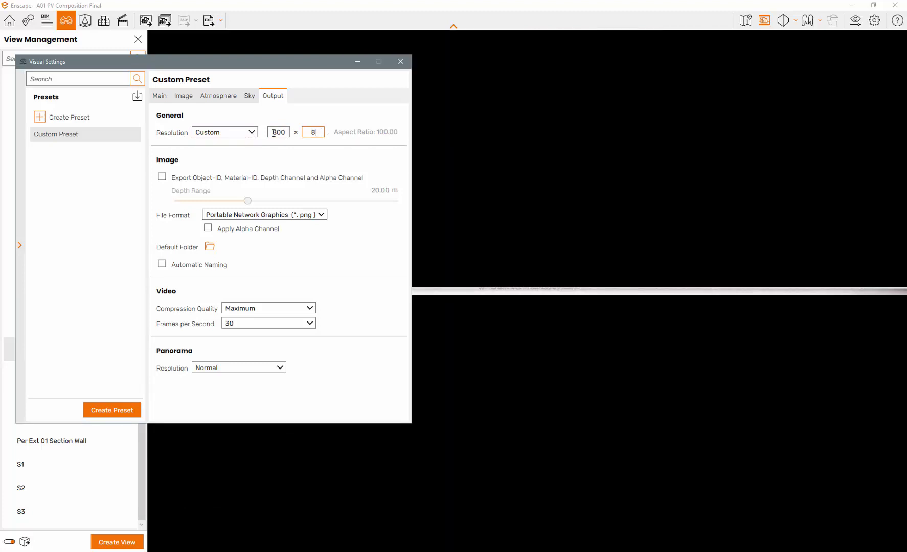
{"action": "left_click", "coordinate": [401, 62]}
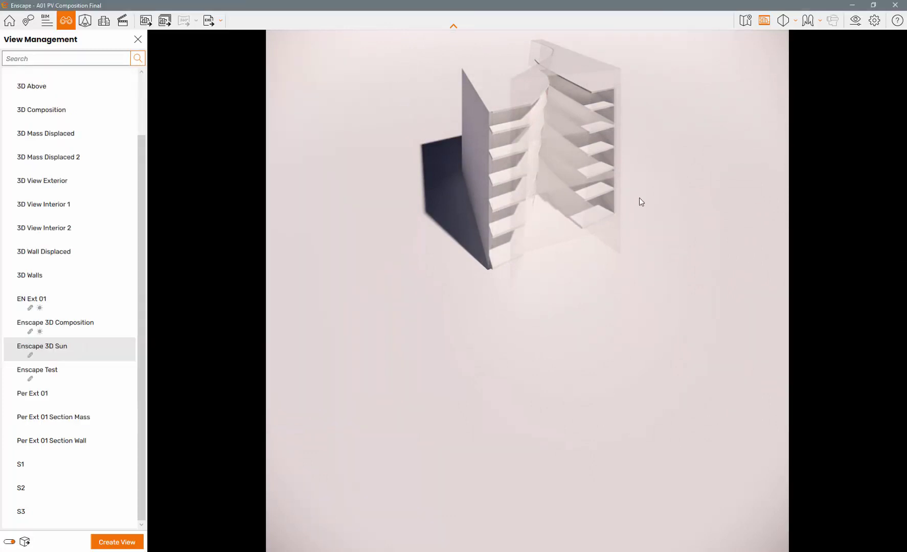
Reframe the camera so the whole building sits centred and larger within the square output frame.
{"action": "left_click_drag", "start_coordinate": [527, 275], "coordinate": [532, 198]}
{"action": "scroll", "coordinate": [539, 249], "scroll_direction": "up", "scroll_amount": 5}
{"action": "mouse_move", "coordinate": [584, 277]}
{"action": "left_mouse_down"}
{"action": "mouse_move", "coordinate": [577, 332]}
{"action": "mouse_move", "coordinate": [564, 289]}
{"action": "mouse_move", "coordinate": [574, 293]}
{"action": "left_mouse_up"}
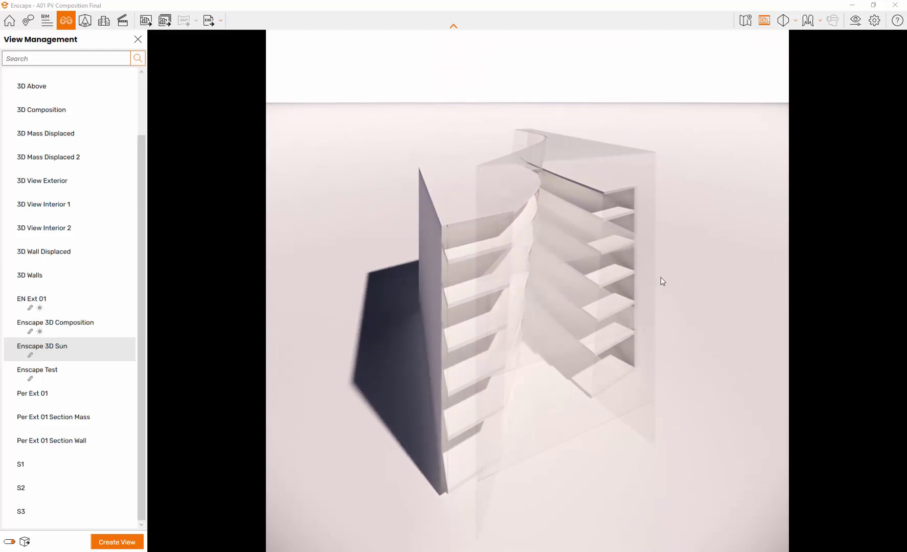
{"action": "scroll", "coordinate": [552, 307], "scroll_direction": "down", "scroll_amount": 1}
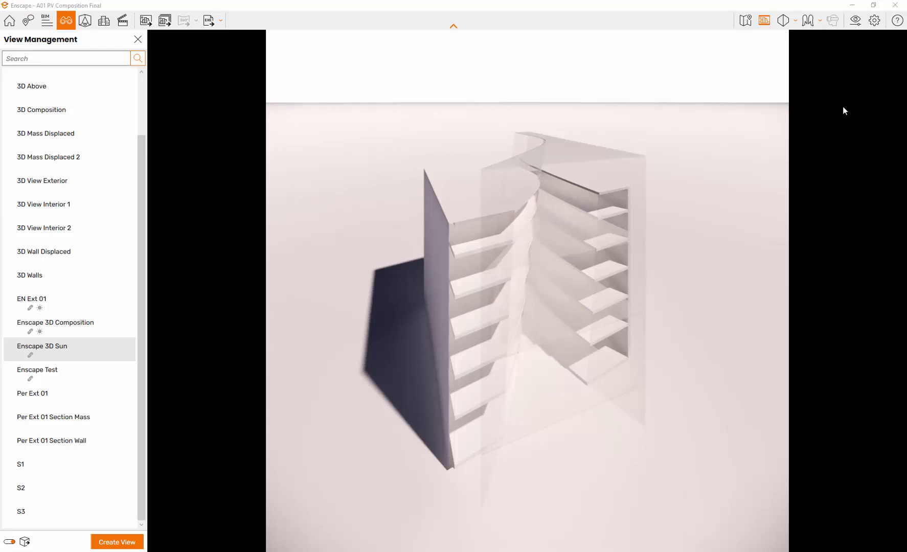
Delete both existing keyframes from the video path to clear the timeline.
{"action": "left_click", "coordinate": [125, 26]}
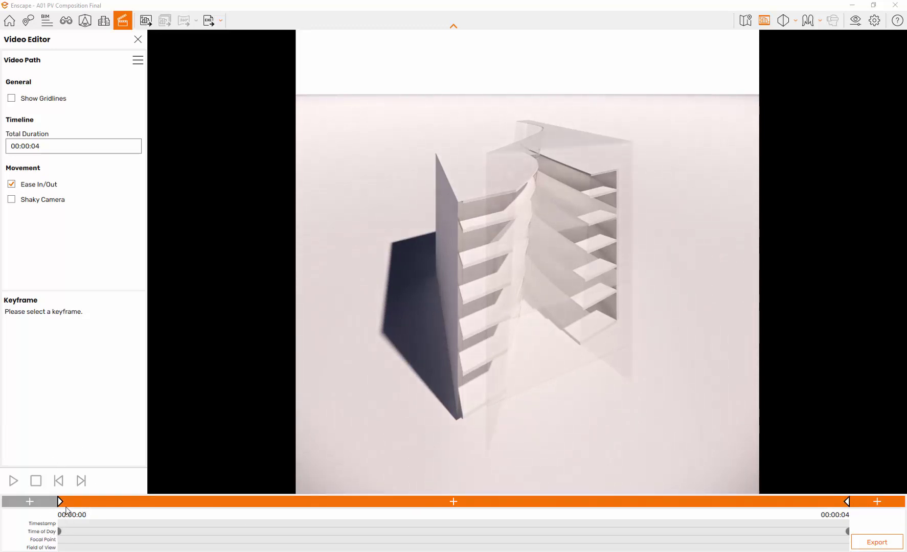
{"action": "left_click", "coordinate": [61, 503]}
{"action": "key", "text": "Delete"}
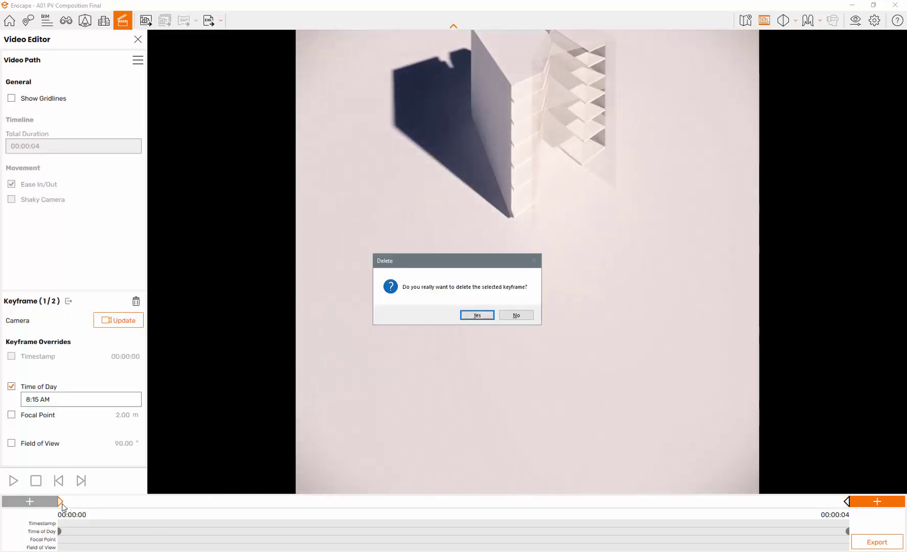
{"action": "left_click", "coordinate": [482, 315]}
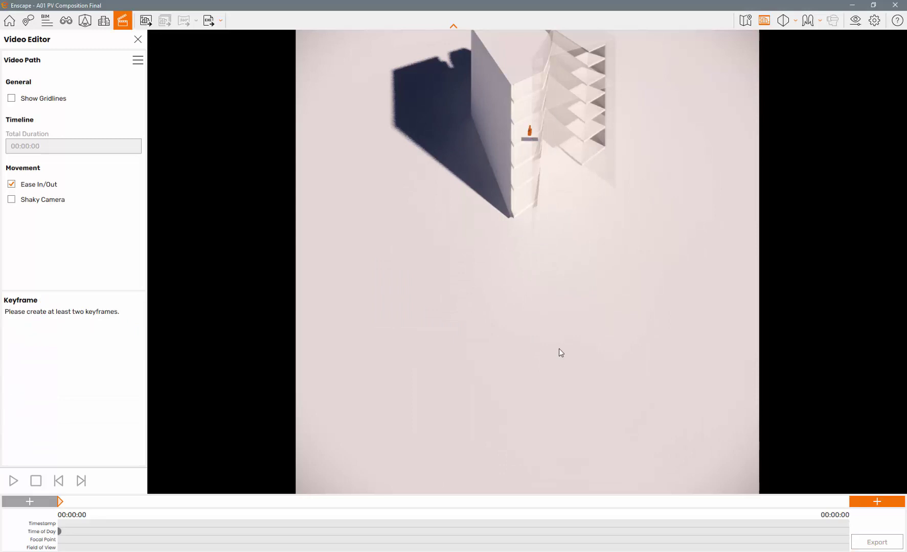
{"action": "left_click", "coordinate": [61, 502]}
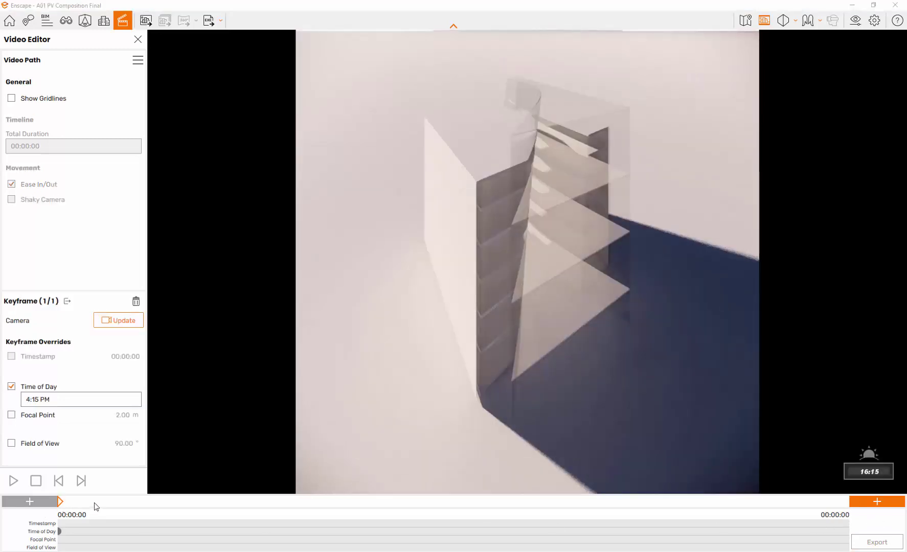
{"action": "left_click", "coordinate": [136, 303]}
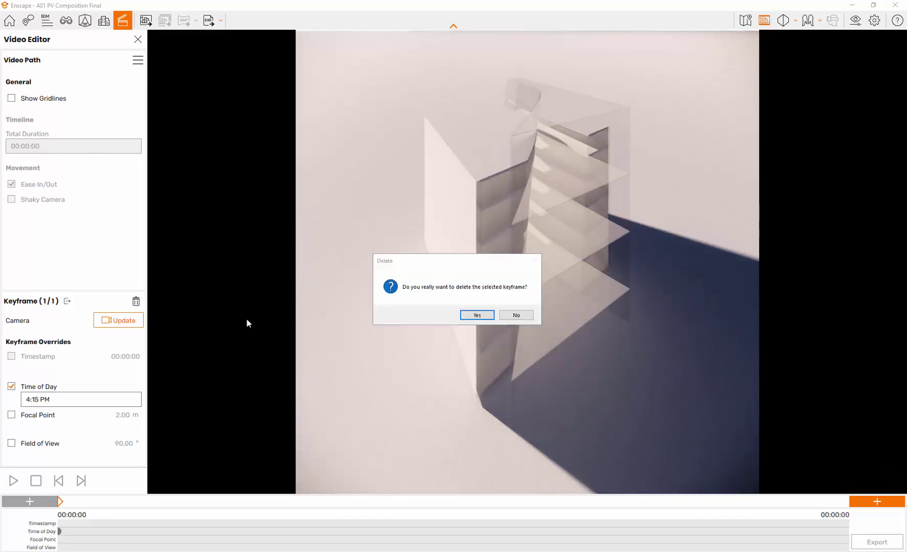
{"action": "left_click", "coordinate": [477, 315]}
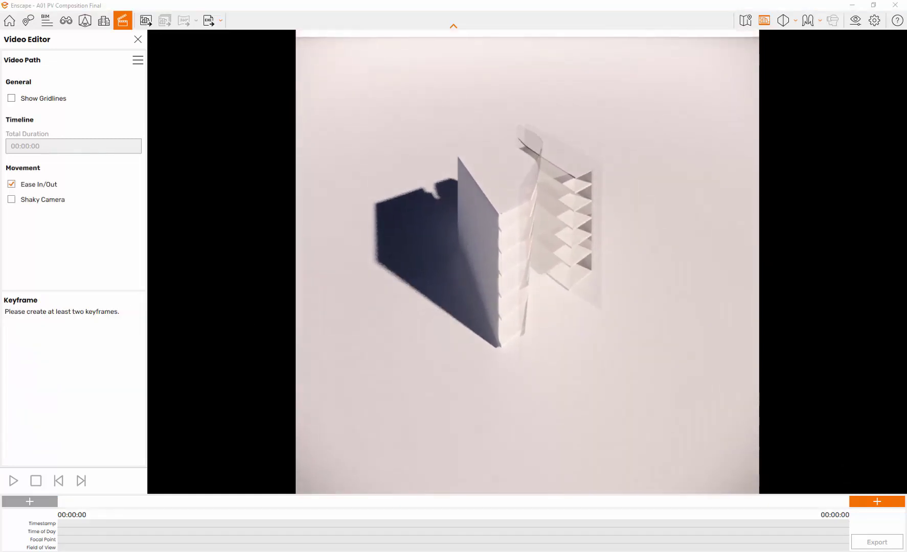
Edit the Enscape 3D Sun view with the camera reframed closer so the whole building is centred, and save it.
{"action": "mouse_move", "coordinate": [517, 259]}
{"action": "left_mouse_down"}
{"action": "mouse_move", "coordinate": [509, 285]}
{"action": "mouse_move", "coordinate": [514, 276]}
{"action": "left_mouse_up"}
{"action": "scroll", "coordinate": [514, 264], "scroll_direction": "up", "scroll_amount": 4}
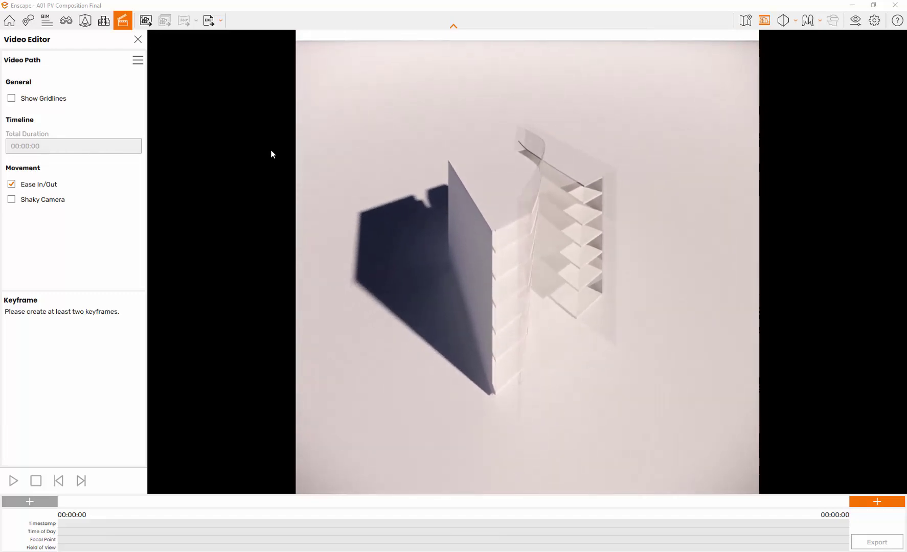
{"action": "left_click", "coordinate": [66, 20]}
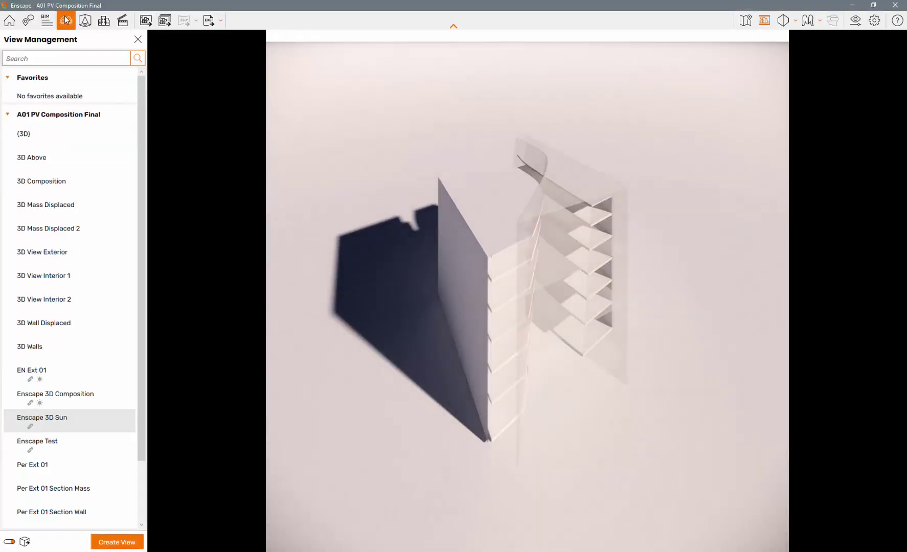
{"action": "left_click", "coordinate": [59, 422]}
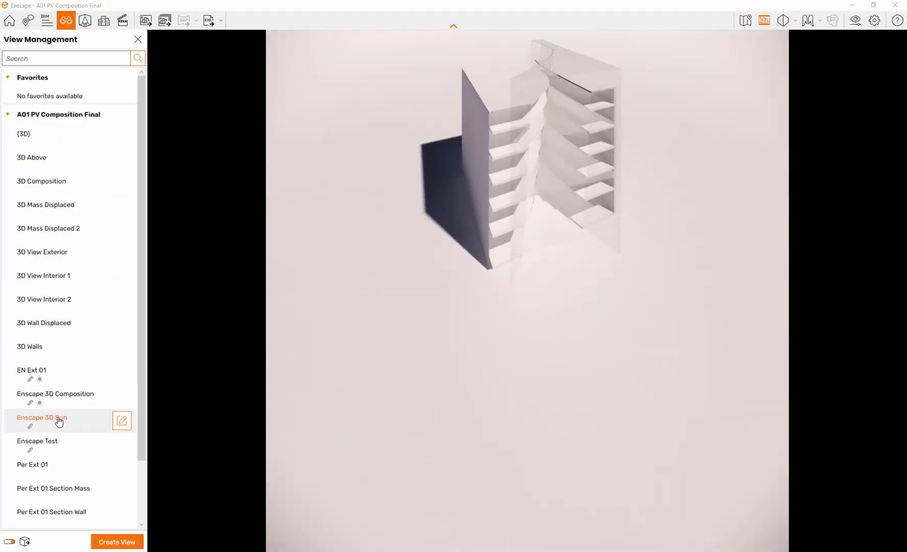
{"action": "left_click", "coordinate": [122, 421]}
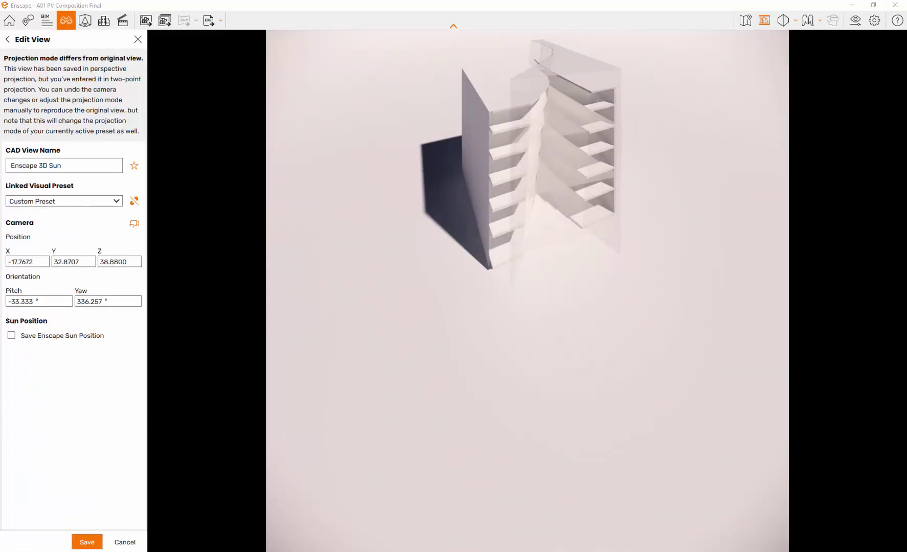
{"action": "left_click_drag", "start_coordinate": [613, 261], "coordinate": [650, 226]}
{"action": "scroll", "coordinate": [615, 235], "scroll_direction": "up", "scroll_amount": 5}
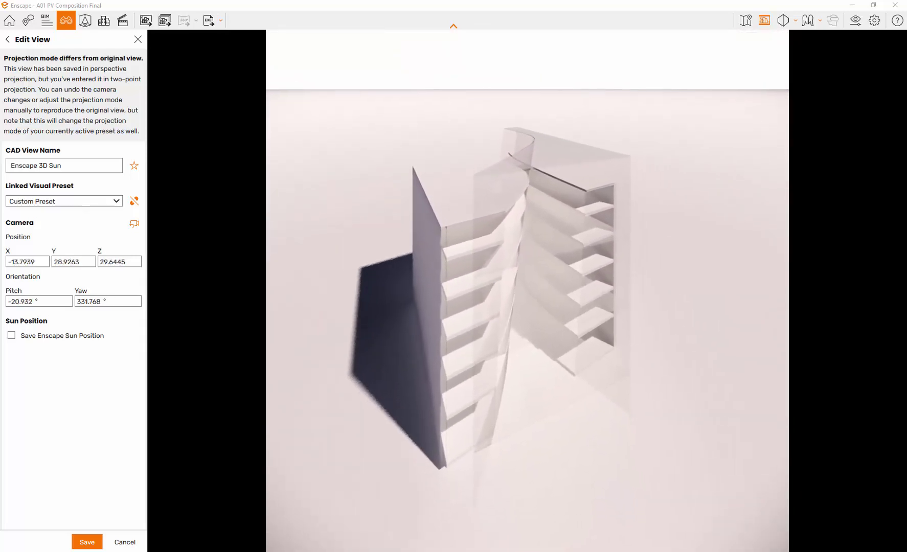
{"action": "left_click", "coordinate": [87, 542]}
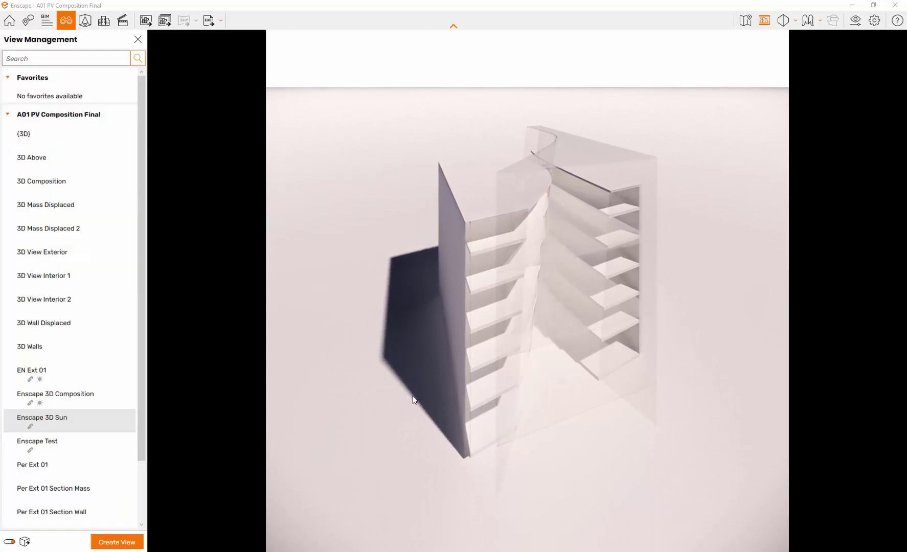
Add a start and an end keyframe to the video path, both from the current camera position.
{"action": "mouse_move", "coordinate": [119, 141]}
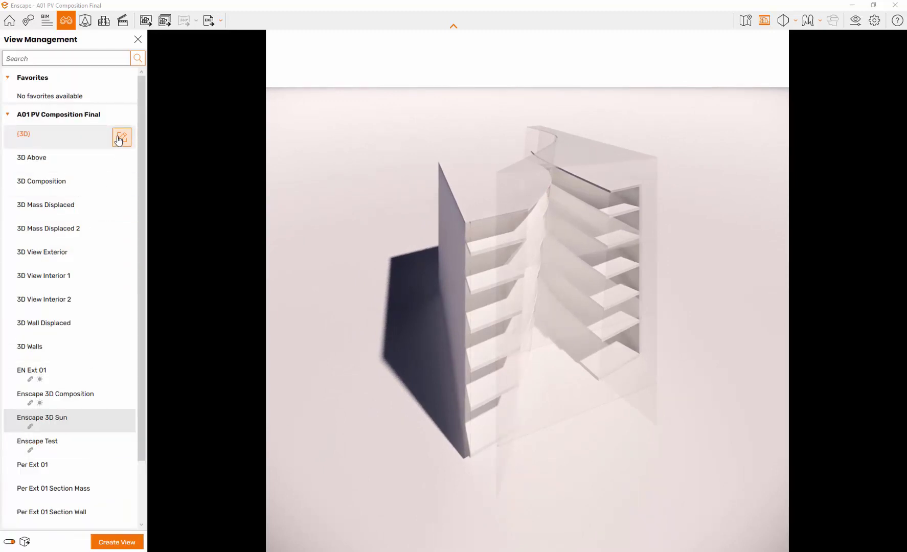
{"action": "left_click", "coordinate": [123, 20]}
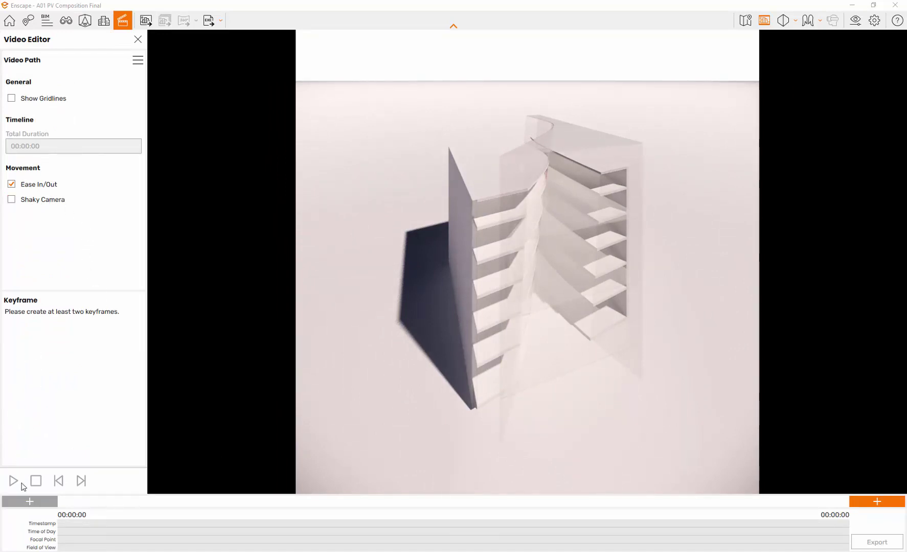
{"action": "left_click", "coordinate": [31, 503]}
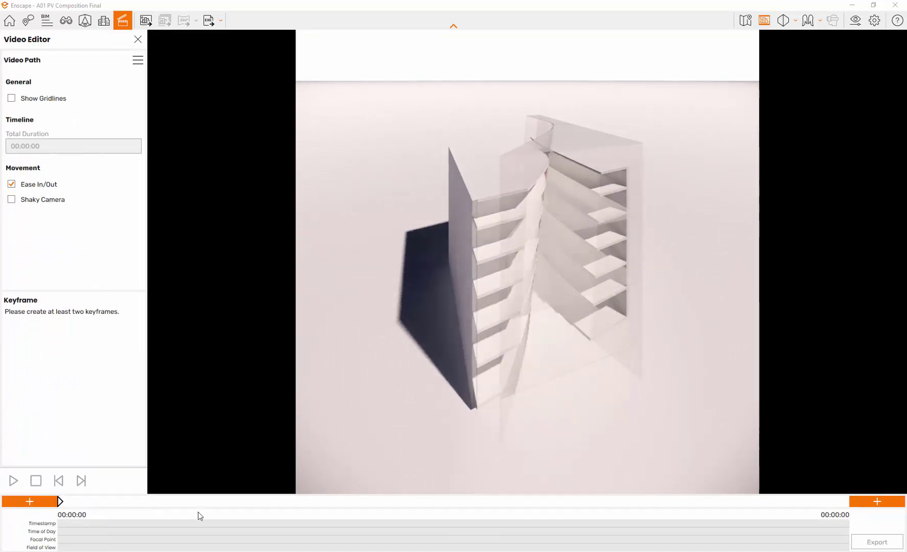
{"action": "left_click", "coordinate": [34, 502]}
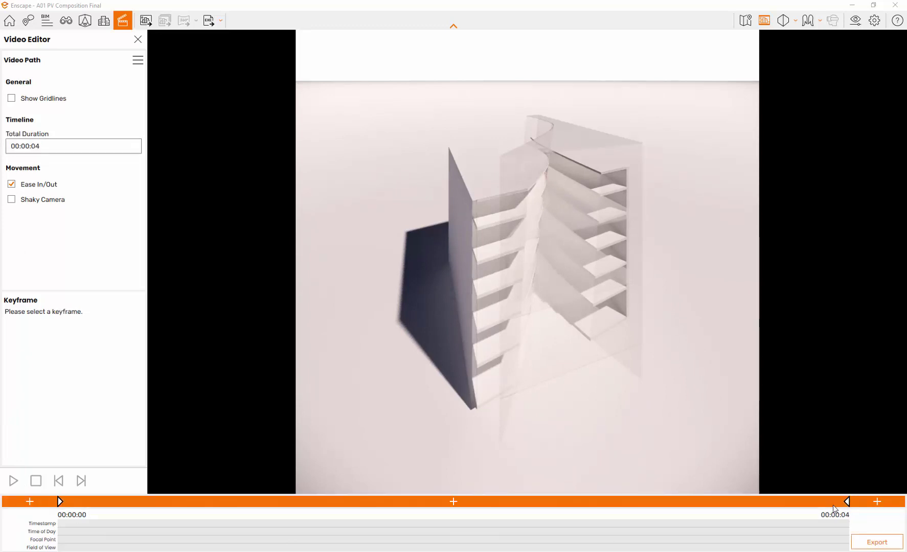
{"action": "left_click", "coordinate": [48, 145]}
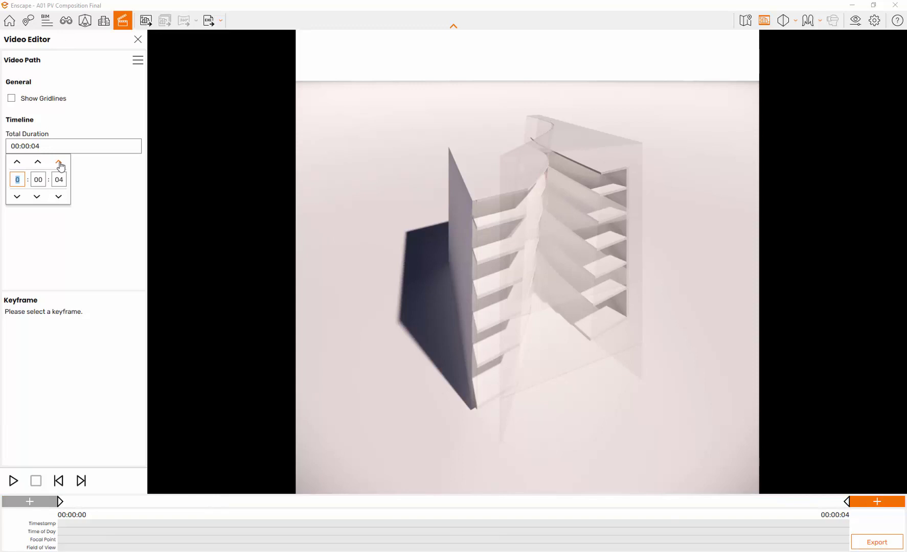
{"action": "left_click", "coordinate": [78, 143]}
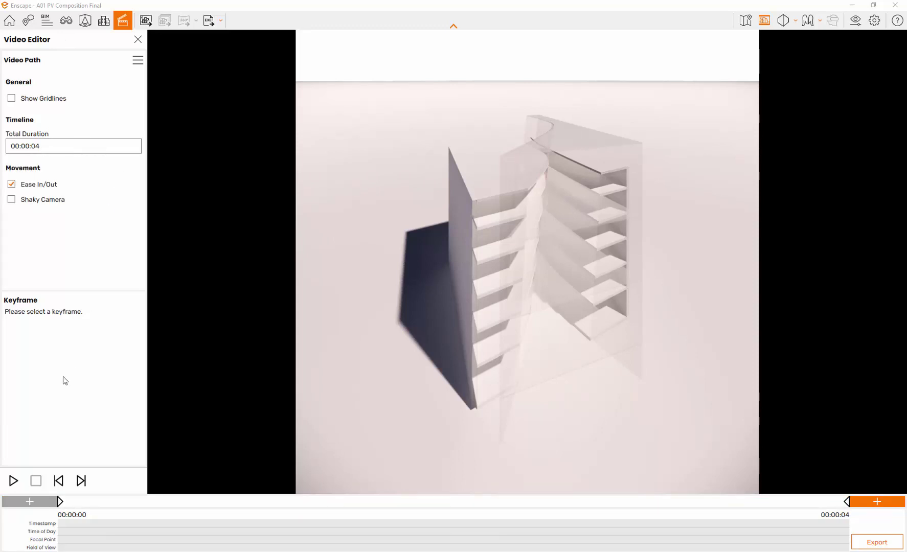
Enable the Time of Day override on both the first and the last keyframe, with the first at 8:15 AM.
{"action": "left_click", "coordinate": [62, 505]}
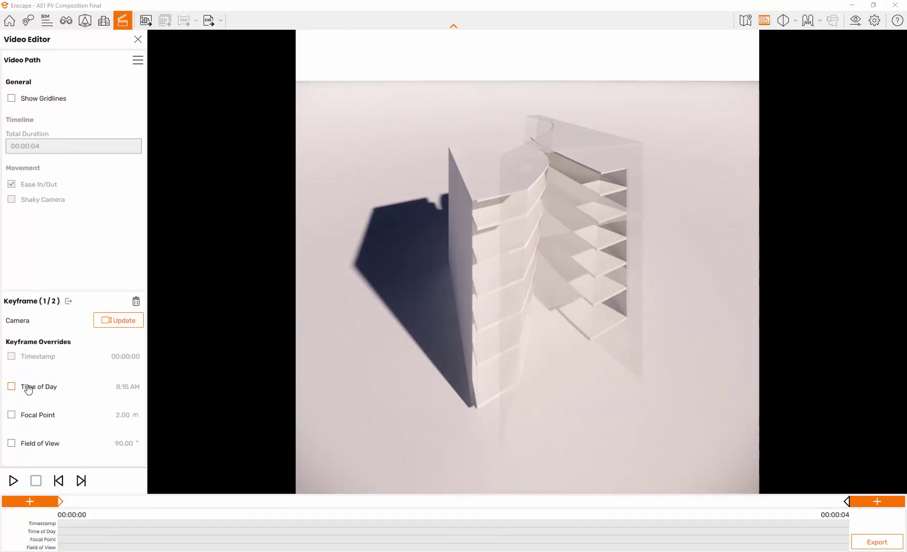
{"action": "left_click", "coordinate": [12, 387]}
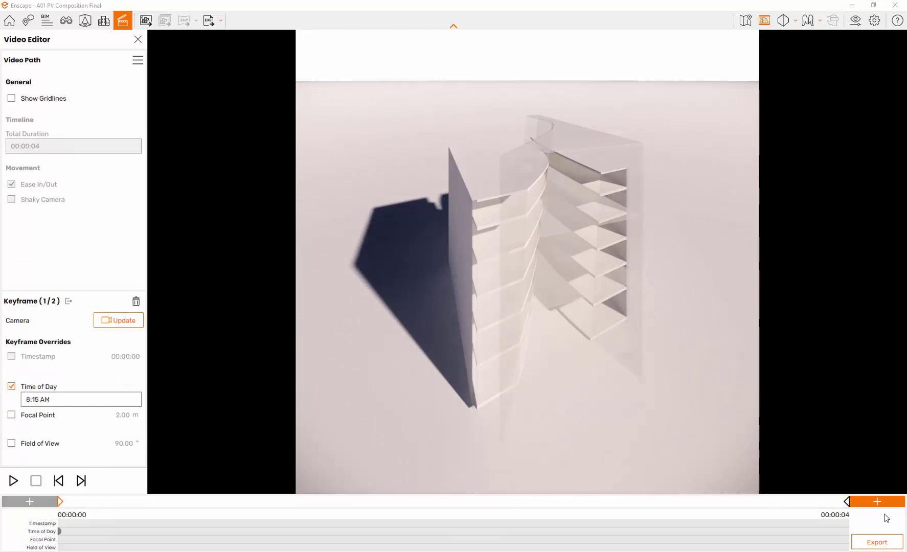
{"action": "left_click", "coordinate": [846, 503]}
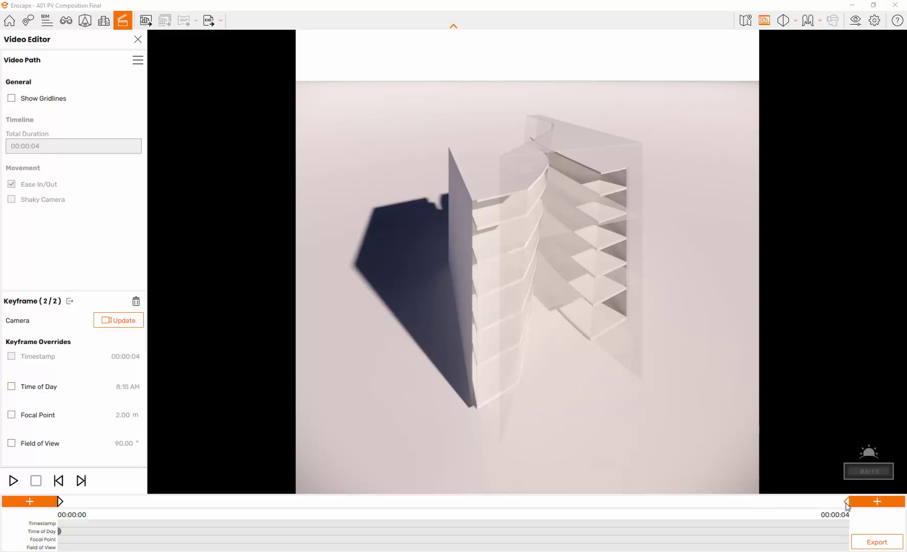
{"action": "left_click", "coordinate": [12, 387]}
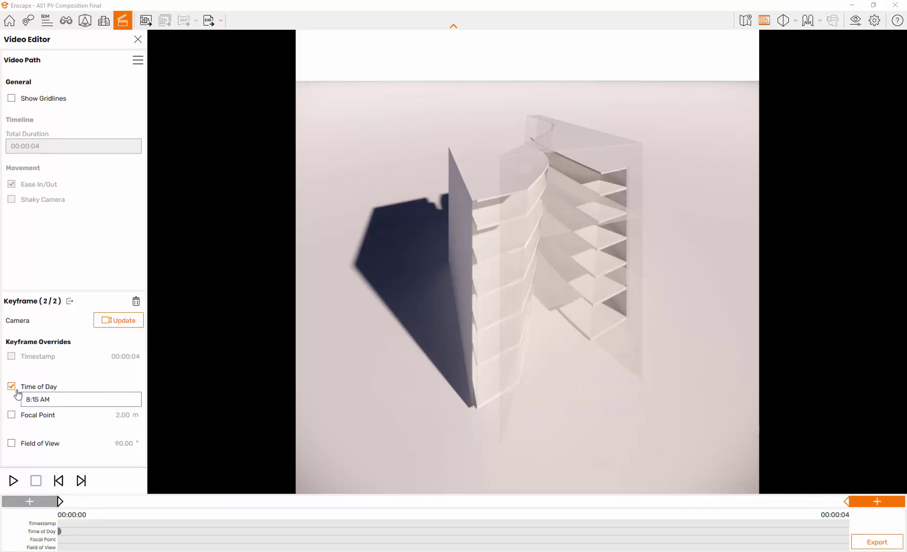
Set the last keyframe's time of day to 5:15 PM and preview the sun animation.
{"action": "left_click", "coordinate": [27, 400]}
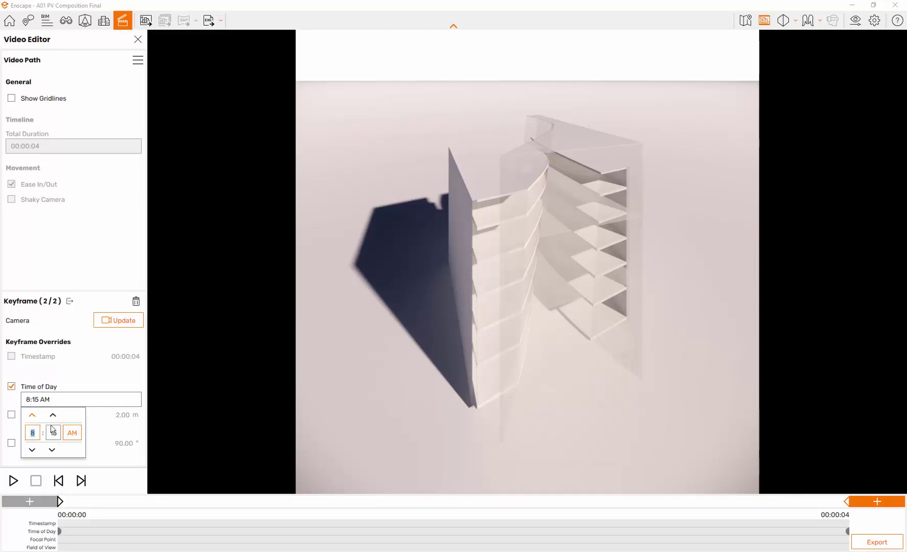
{"action": "left_click", "coordinate": [72, 433]}
{"action": "left_click", "coordinate": [32, 450]}
{"action": "left_click", "coordinate": [32, 450]}
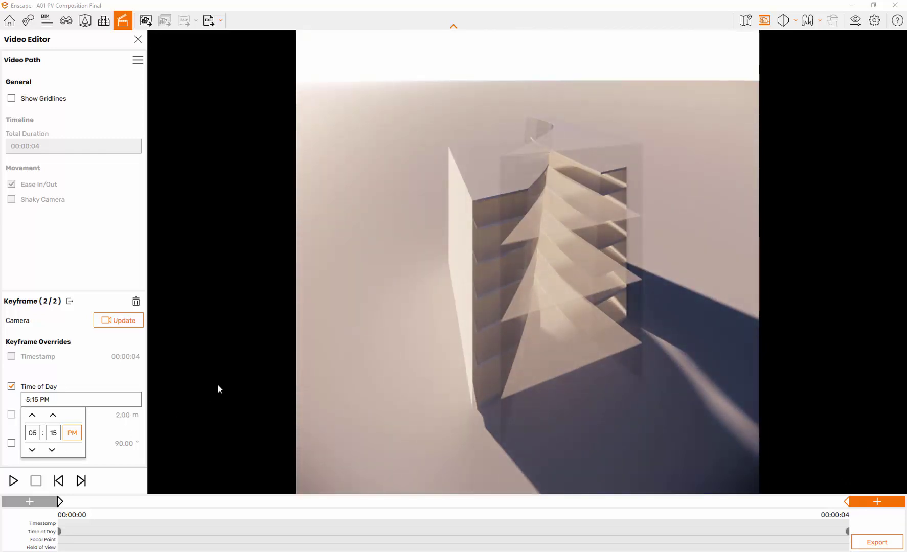
{"action": "left_click", "coordinate": [218, 387]}
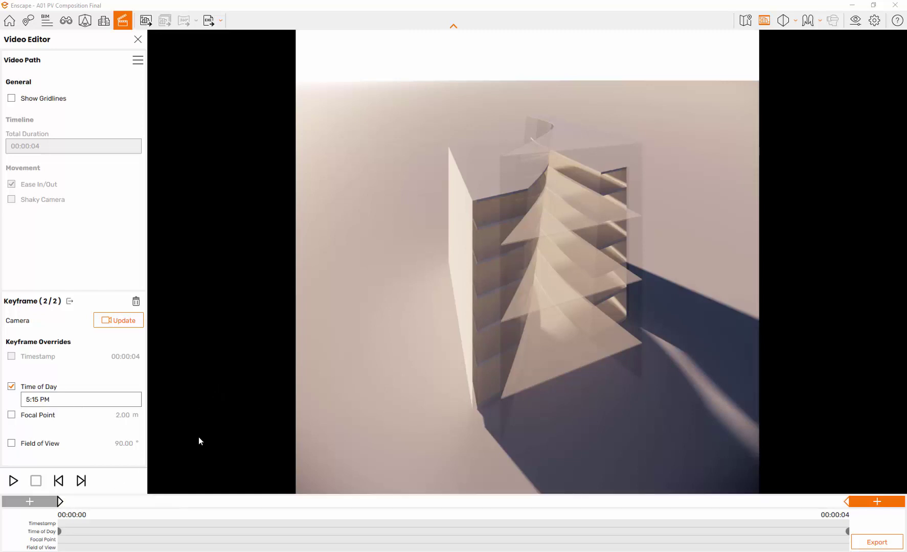
{"action": "left_click", "coordinate": [13, 481]}
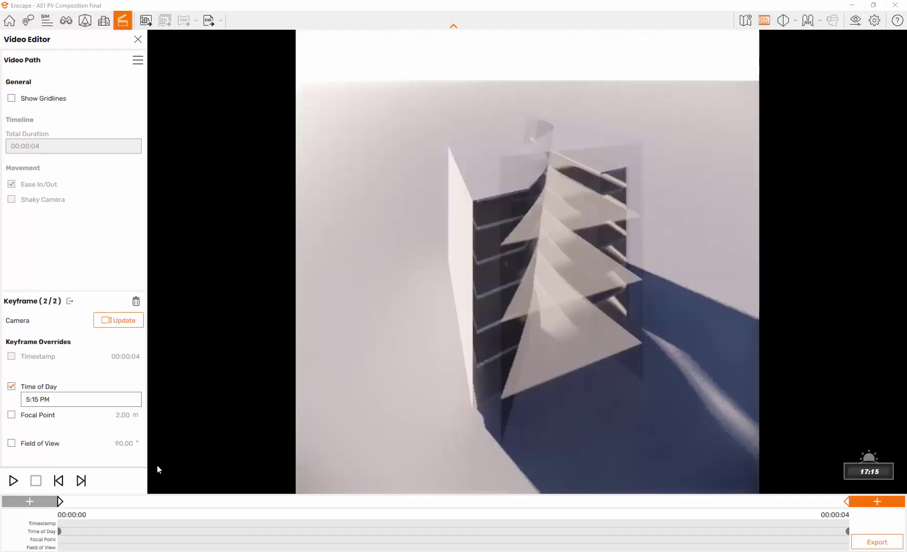
Start exporting the white-style sun study video as an MP4 to the Examples folder and cancel the rendering.
{"action": "left_click", "coordinate": [877, 542]}
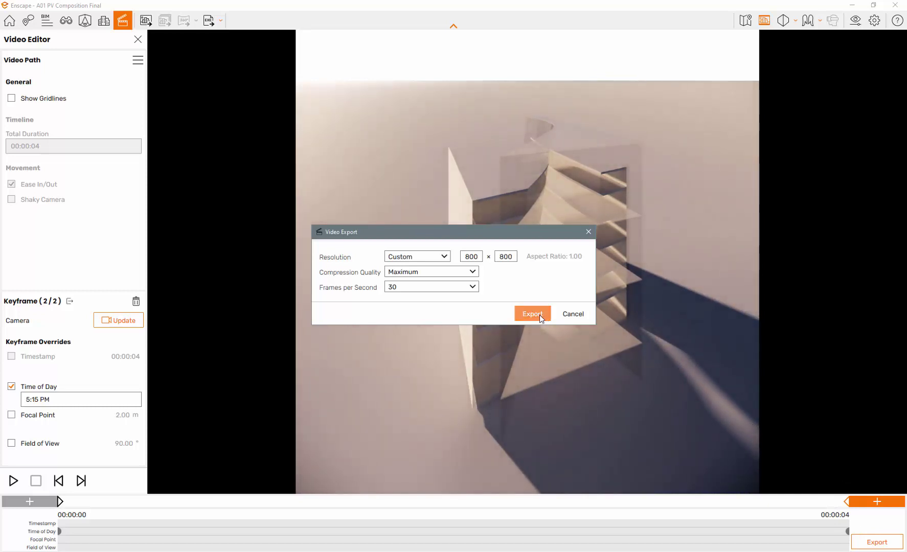
{"action": "left_click", "coordinate": [540, 315]}
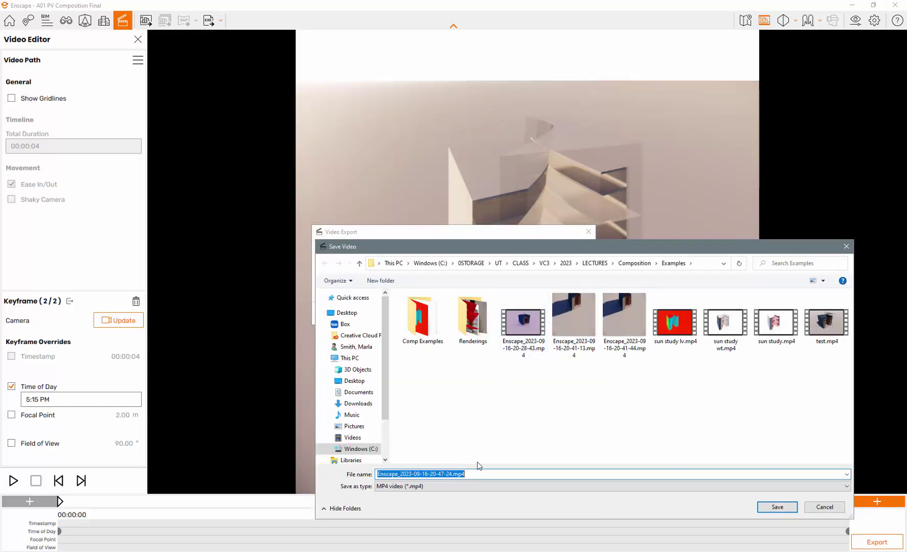
{"action": "left_click", "coordinate": [778, 513]}
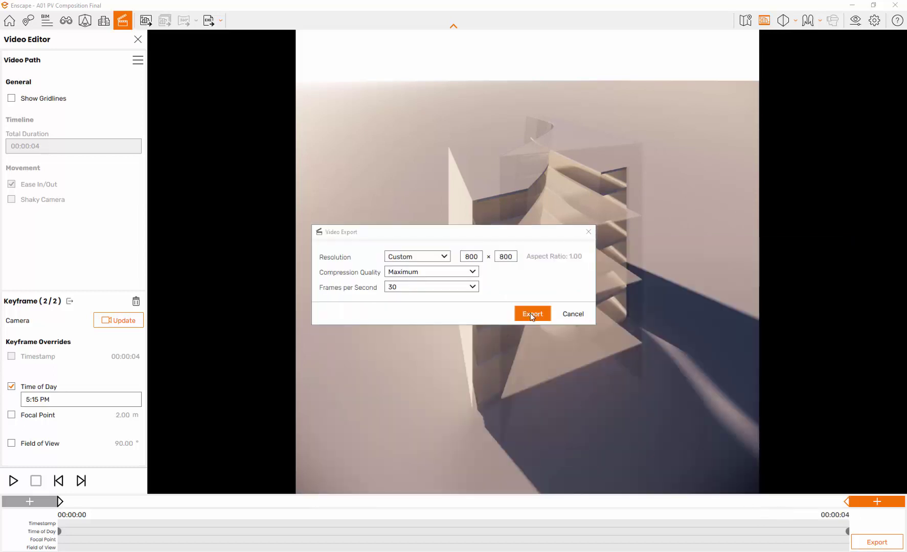
{"action": "left_click", "coordinate": [532, 315]}
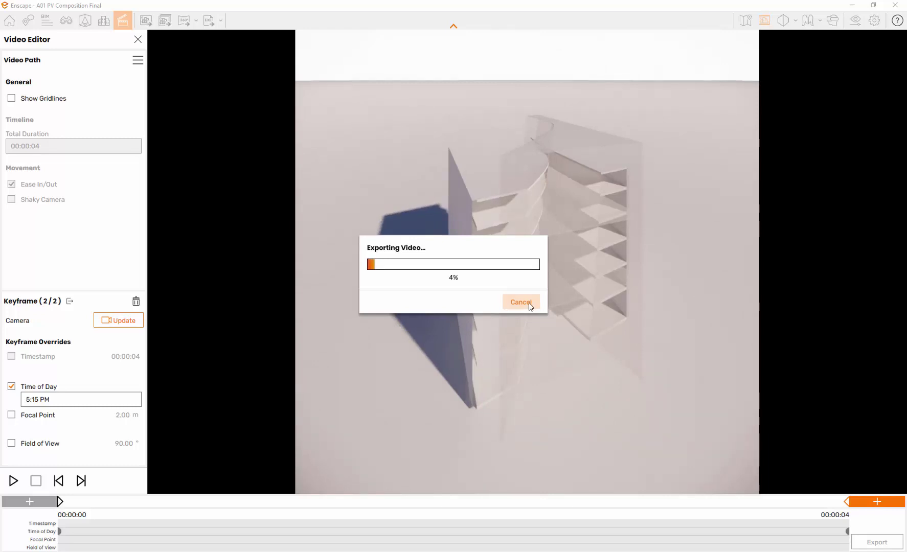
{"action": "key", "text": "Escape"}
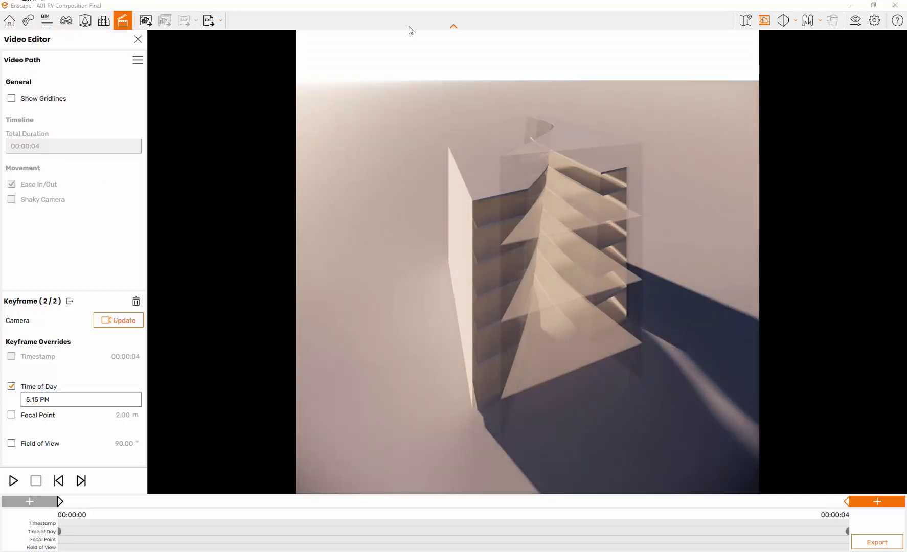
Switch the visual style mode to Light View, close the visual settings and preview the sun animation.
{"action": "left_click", "coordinate": [858, 21]}
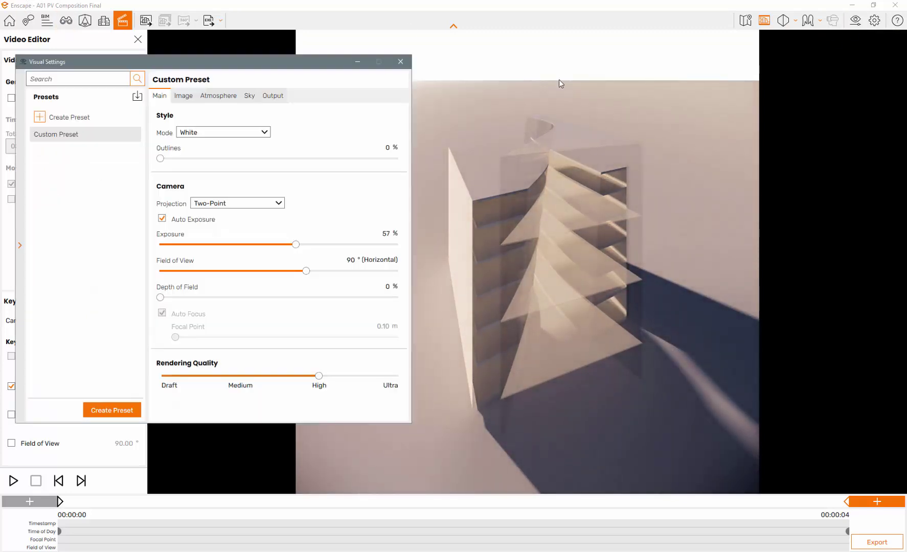
{"action": "left_click", "coordinate": [197, 133]}
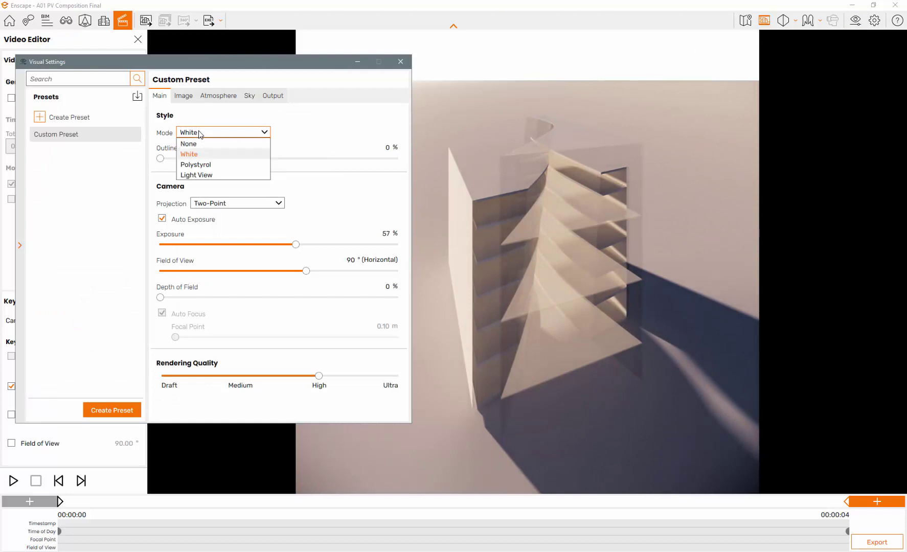
{"action": "left_click", "coordinate": [196, 175]}
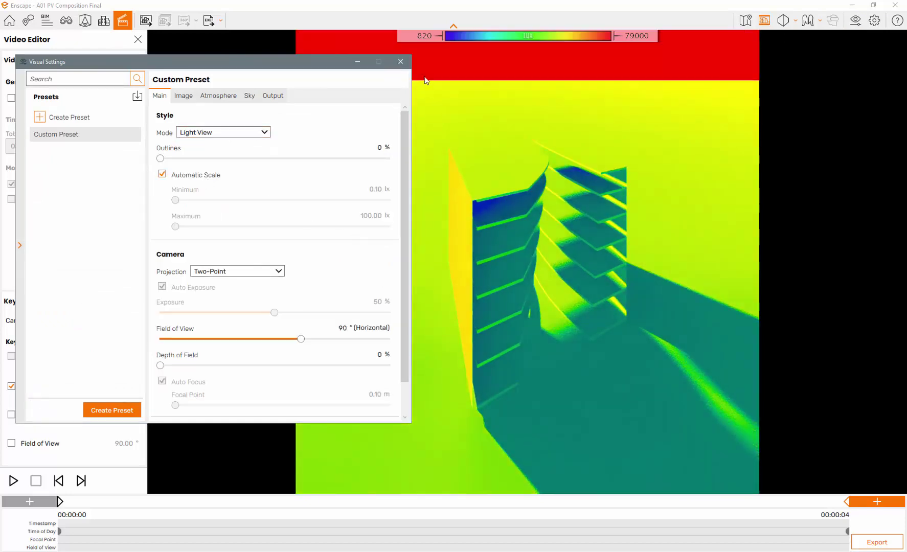
{"action": "left_click", "coordinate": [401, 62]}
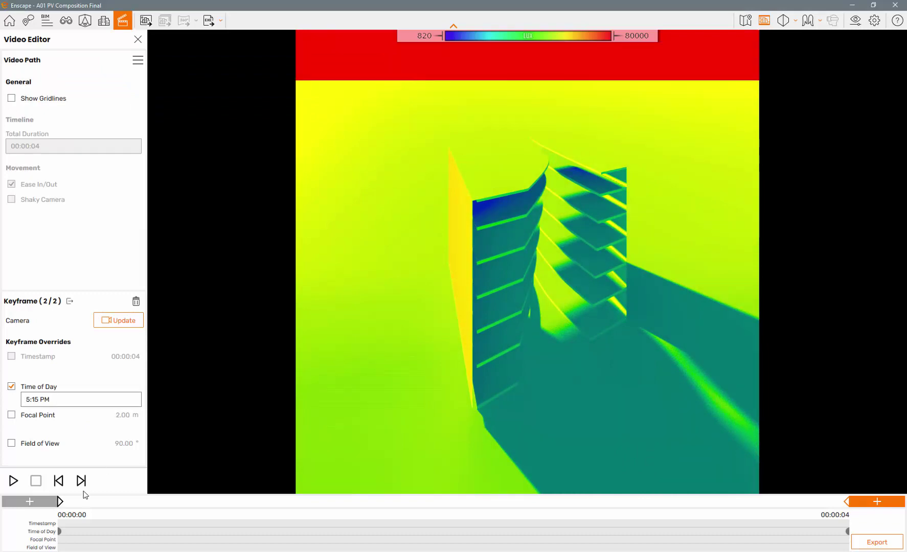
{"action": "left_click", "coordinate": [14, 487]}
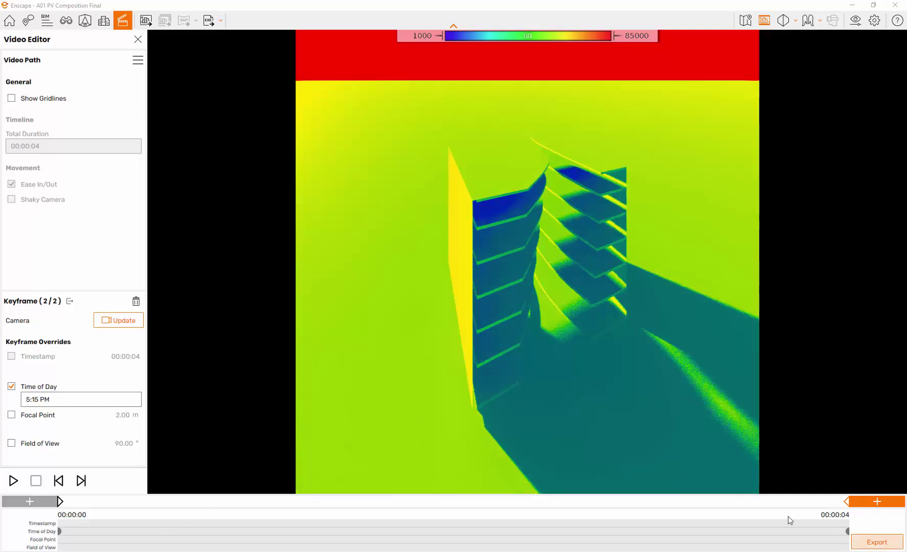
Export the Light View sun animation as an MP4 video to the Examples folder under the suggested file name.
{"action": "left_click", "coordinate": [877, 542]}
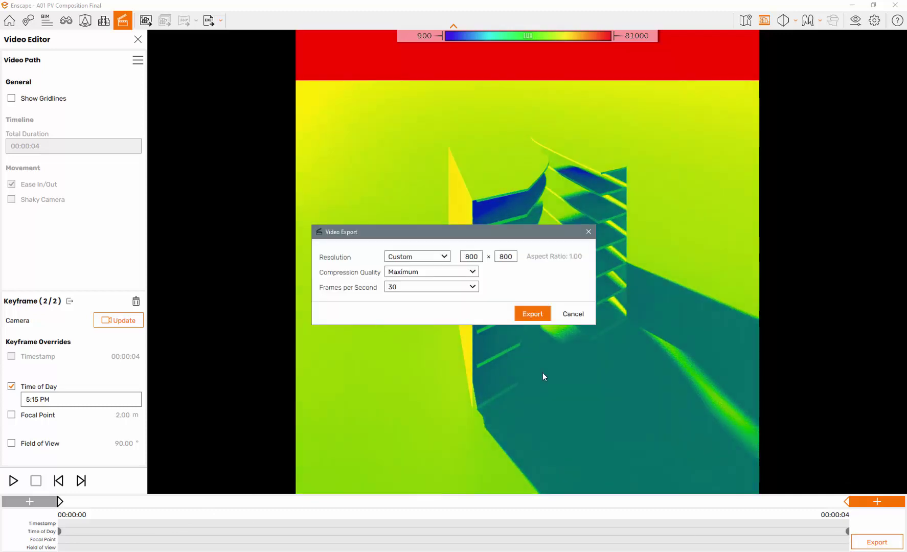
{"action": "left_click", "coordinate": [541, 314]}
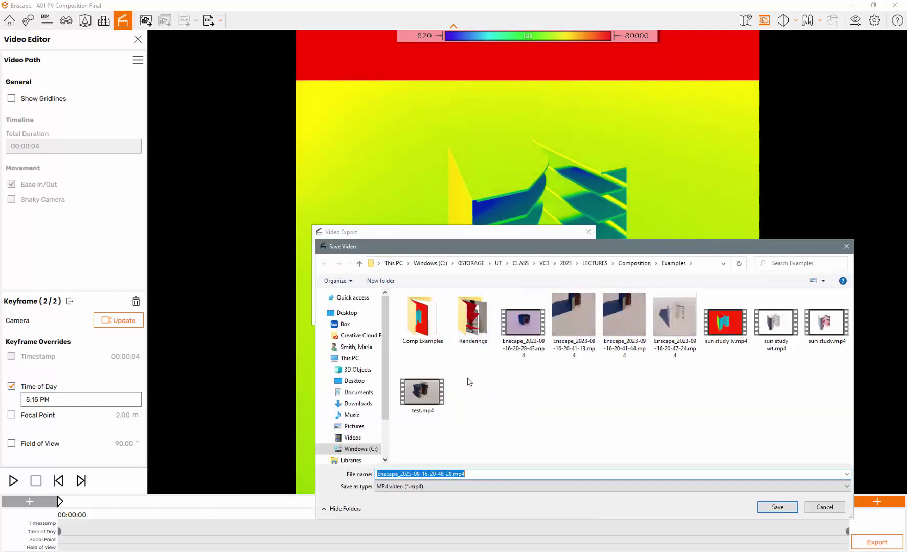
{"action": "left_click", "coordinate": [778, 508]}
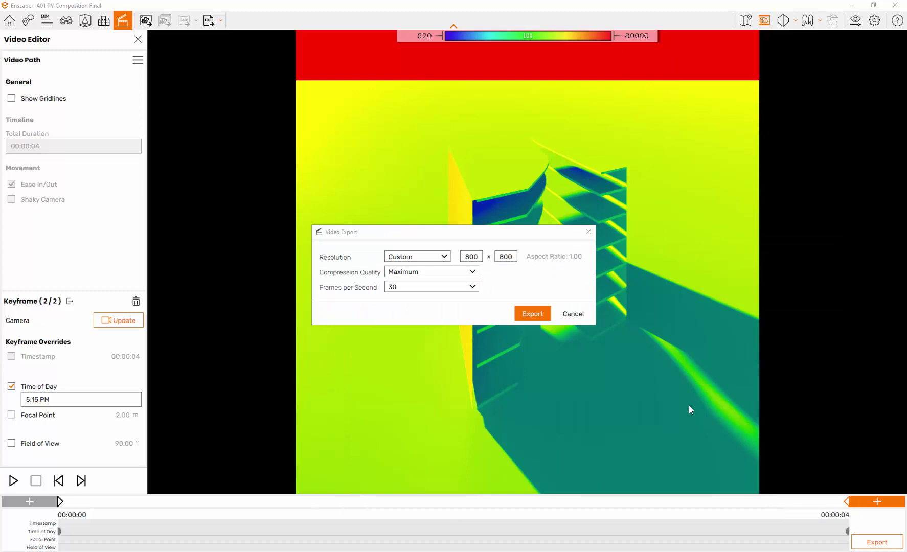